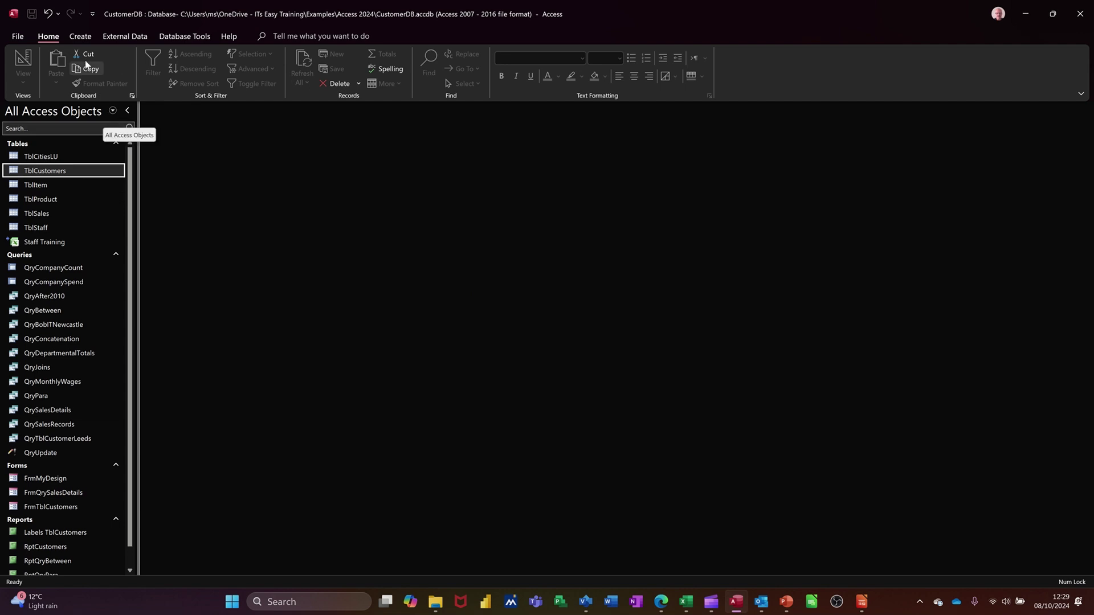
# Create a new query in design view based on TblCustomers and enlarge its field list.
pyautogui.click(80, 36)
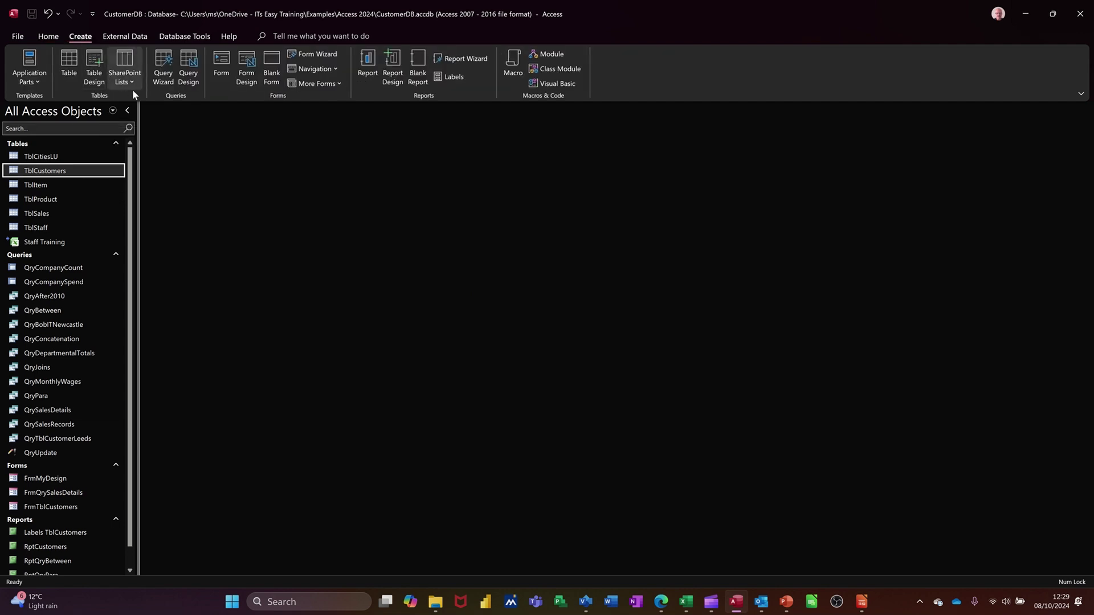
pyautogui.click(187, 66)
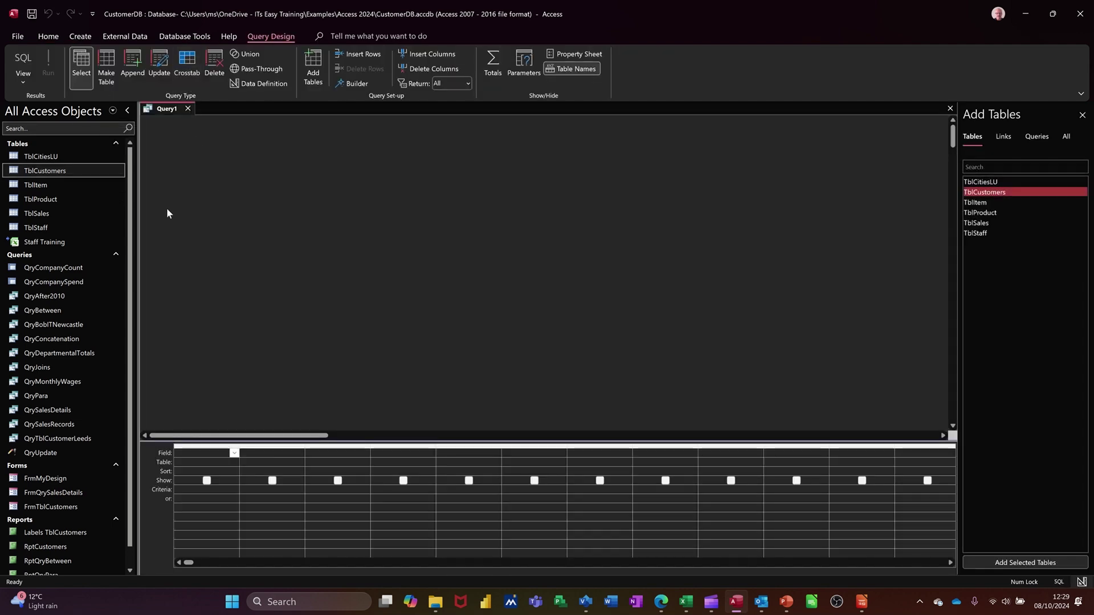
pyautogui.moveTo(59, 171); pyautogui.dragTo(315, 184)
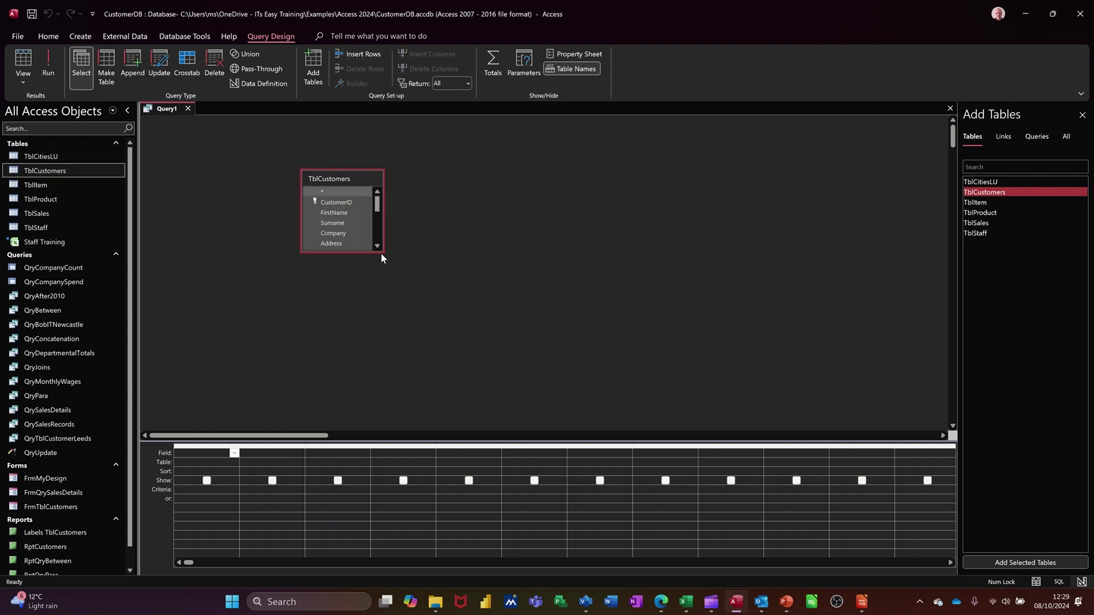
pyautogui.moveTo(383, 253); pyautogui.dragTo(441, 369)
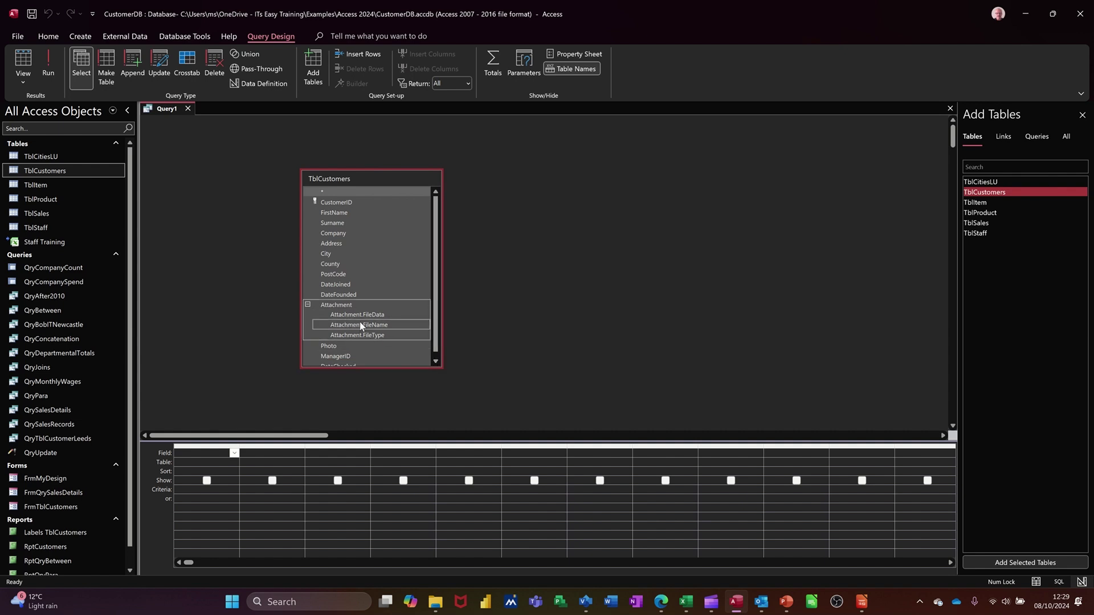
# Add the TblCustomers fields CustomerID through DateFounded, plus DateChecked, to the query grid.
pyautogui.click(335, 204)
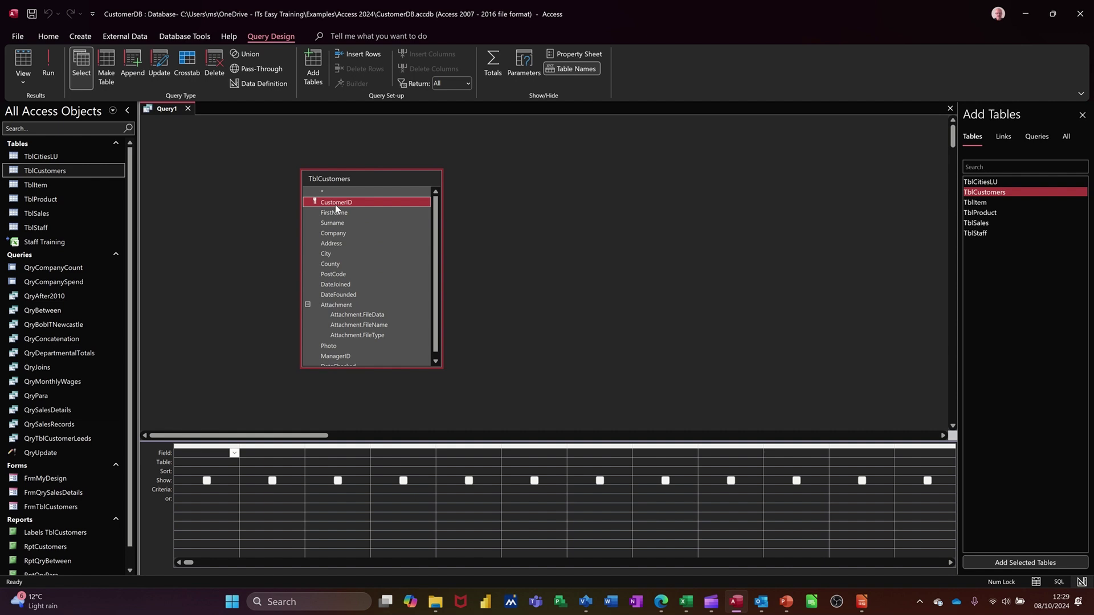
pyautogui.keyDown('shift'); pyautogui.click(358, 293); pyautogui.keyUp('shift')
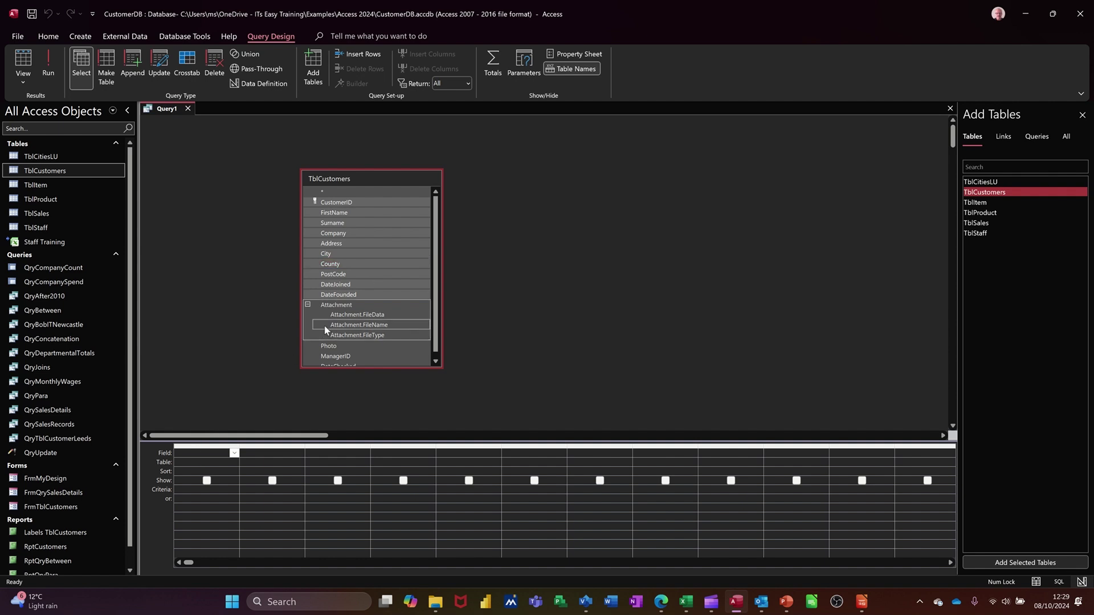
pyautogui.moveTo(347, 284); pyautogui.dragTo(198, 456)
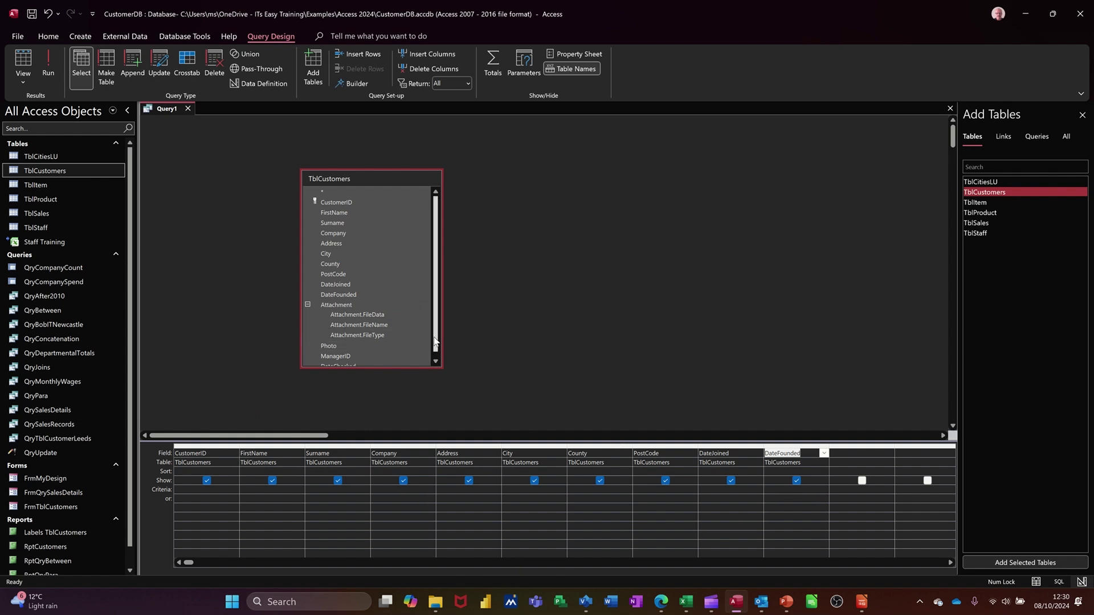
pyautogui.click(436, 360)
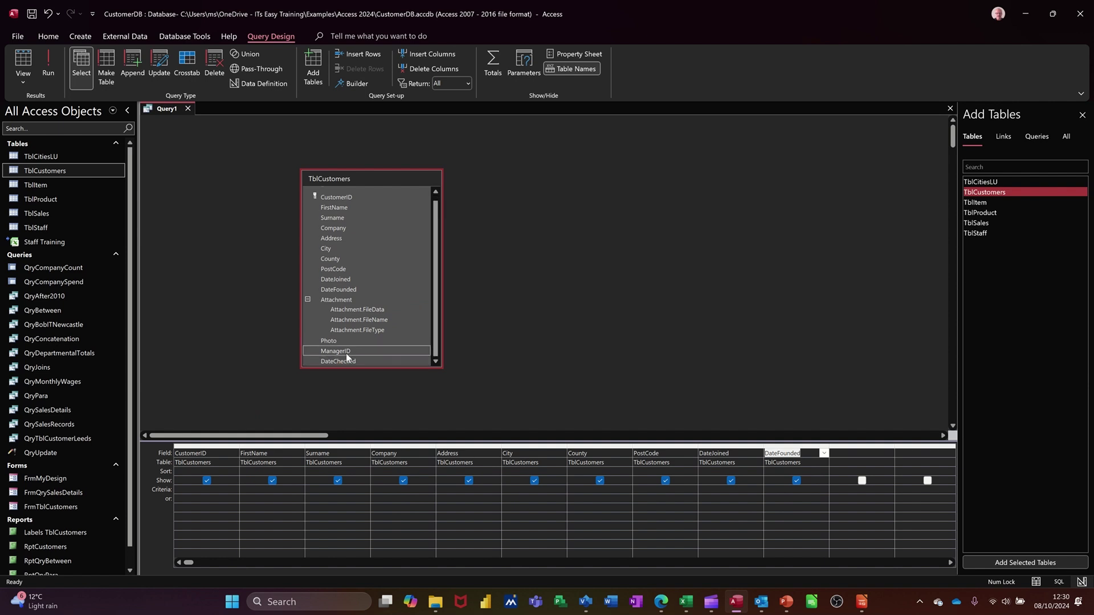
pyautogui.moveTo(350, 361); pyautogui.dragTo(842, 460)
# Set the DateChecked criteria to dates after 1 August 2024, entered as >1/8/24.
pyautogui.click(832, 499)
pyautogui.click(831, 490)
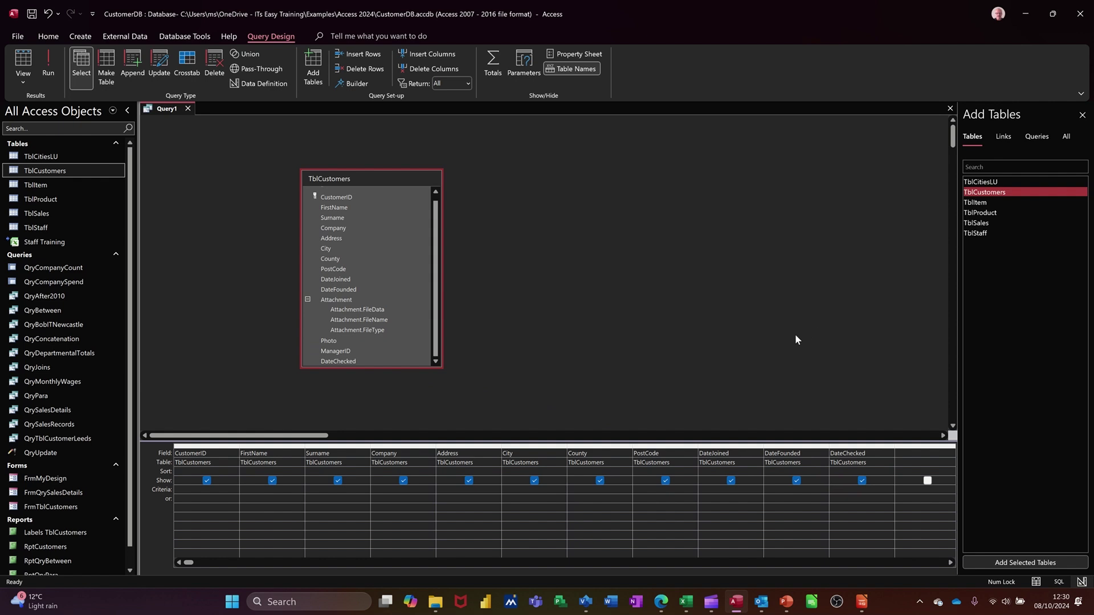
pyautogui.write('>1/8/24')
pyautogui.click(844, 495)
# Convert the query to a make-table query that creates TblArchive in the current database, and run it.
pyautogui.click(107, 71)
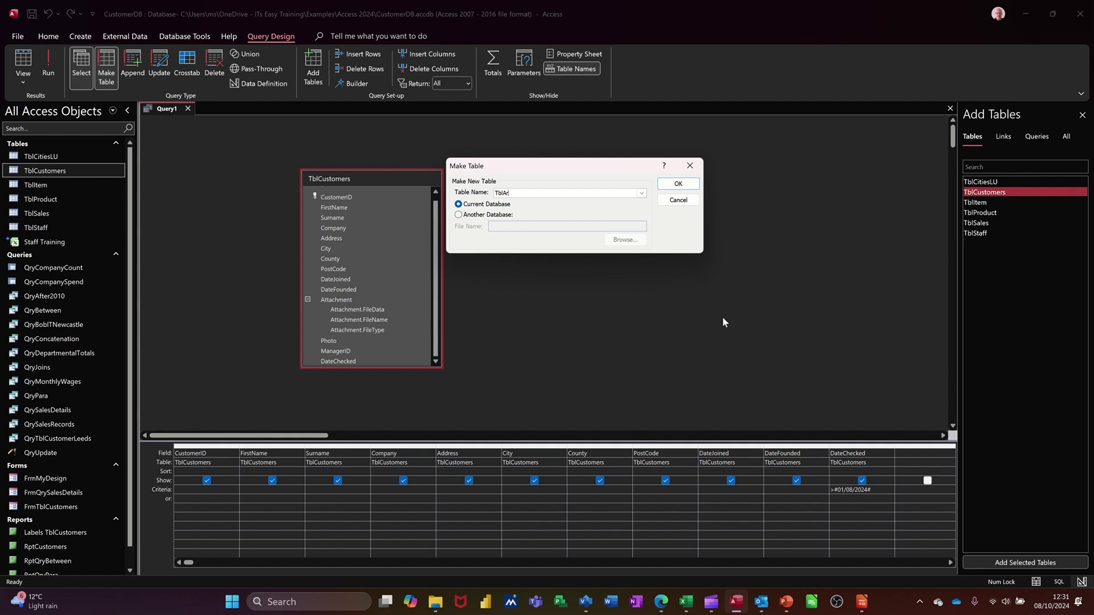
pyautogui.write('ve')
pyautogui.click(677, 184)
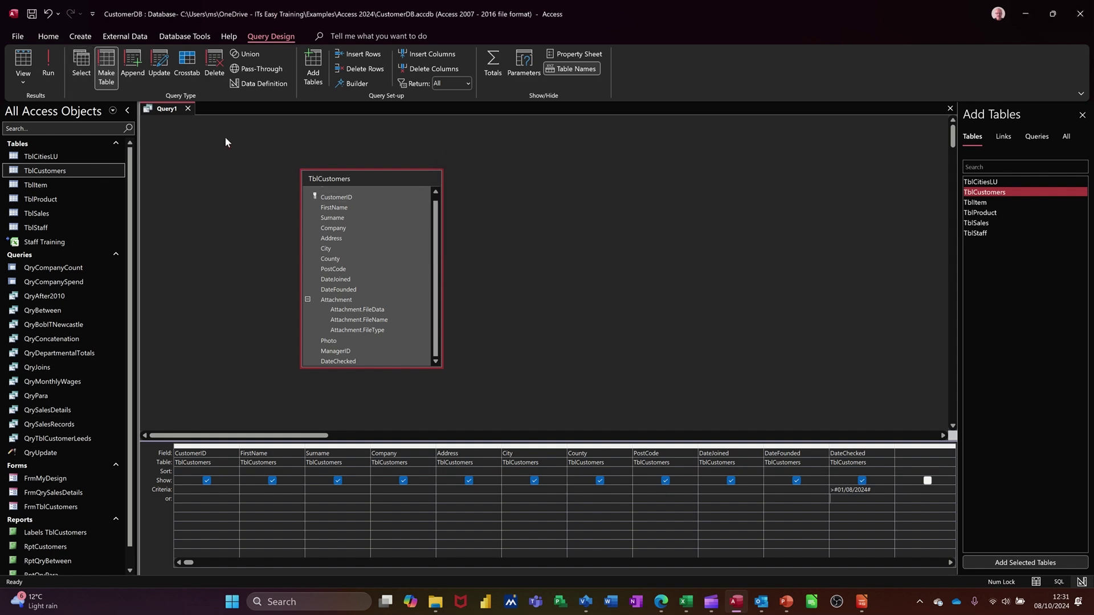
pyautogui.click(48, 65)
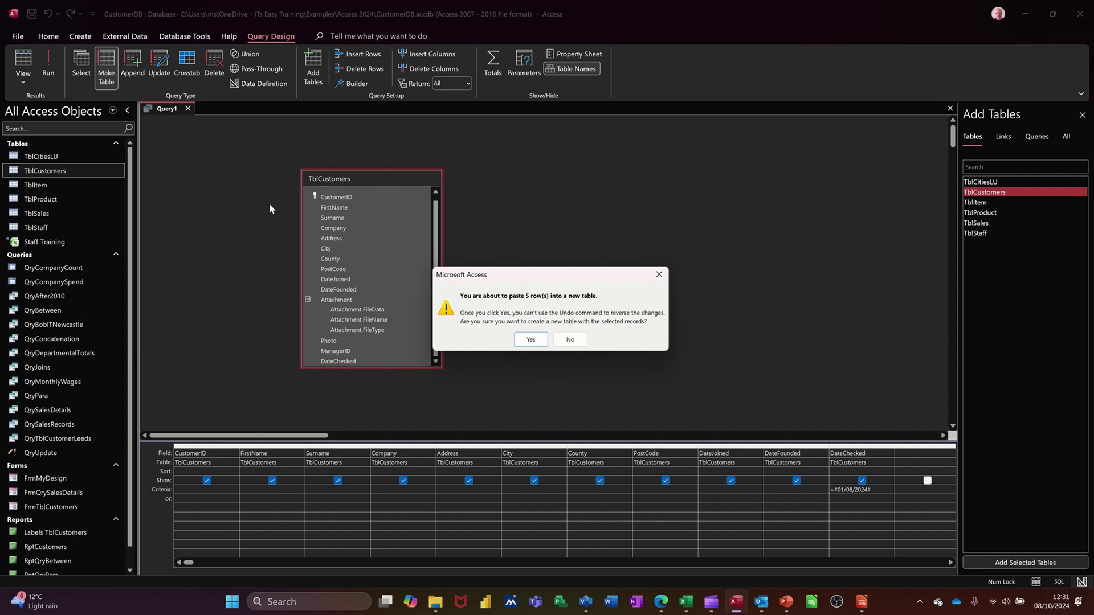
pyautogui.click(531, 341)
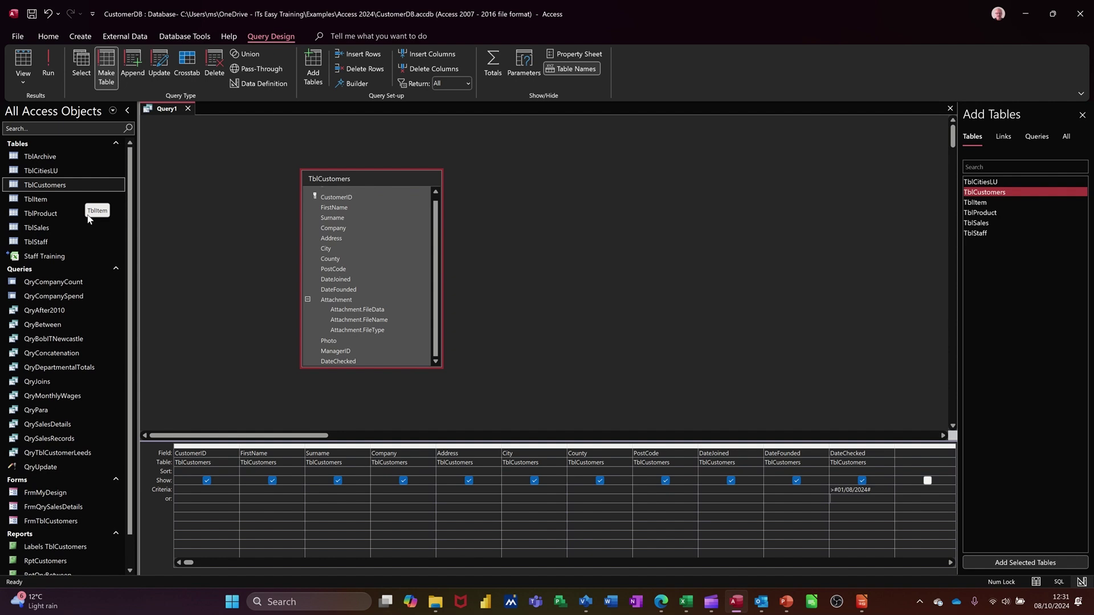
# Examine the records in TblArchive and compare their DateChecked values with those in TblCustomers.
pyautogui.doubleClick(63, 156)
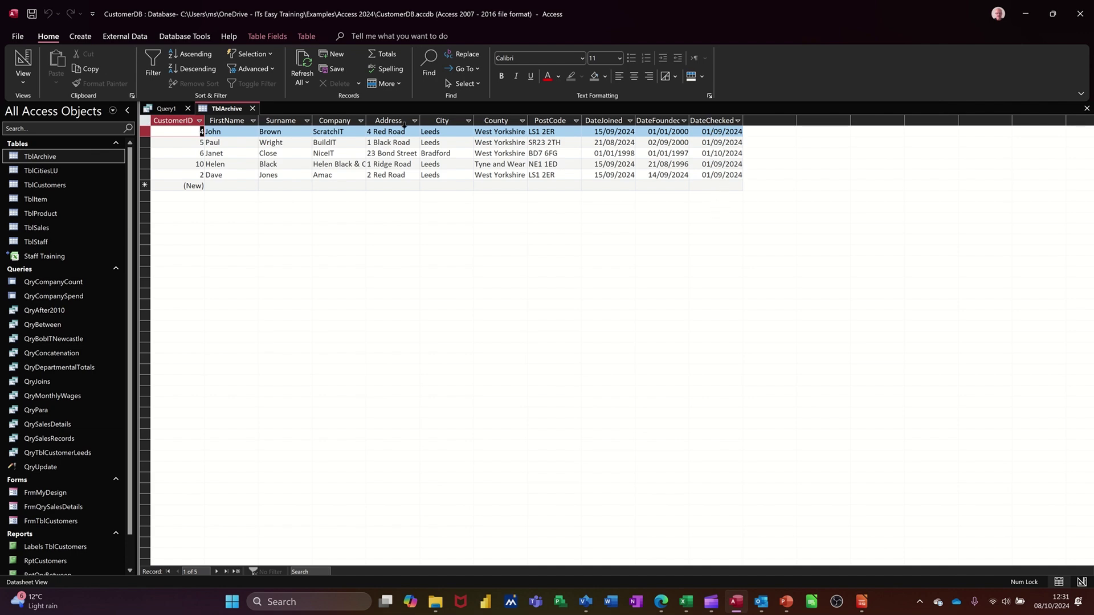
pyautogui.click(254, 109)
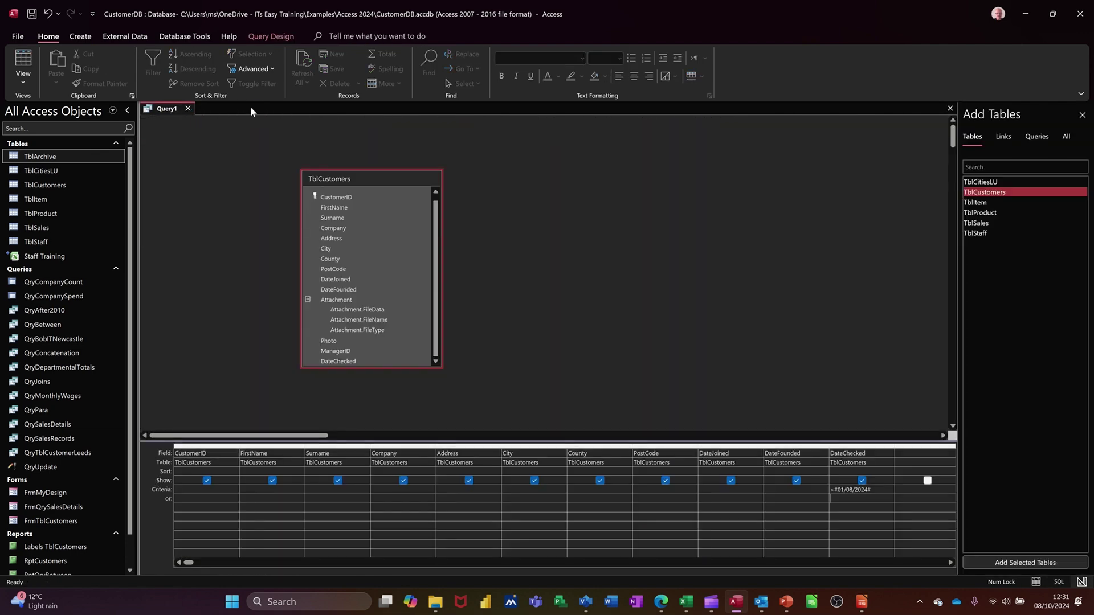
pyautogui.click(82, 186)
pyautogui.doubleClick(81, 188)
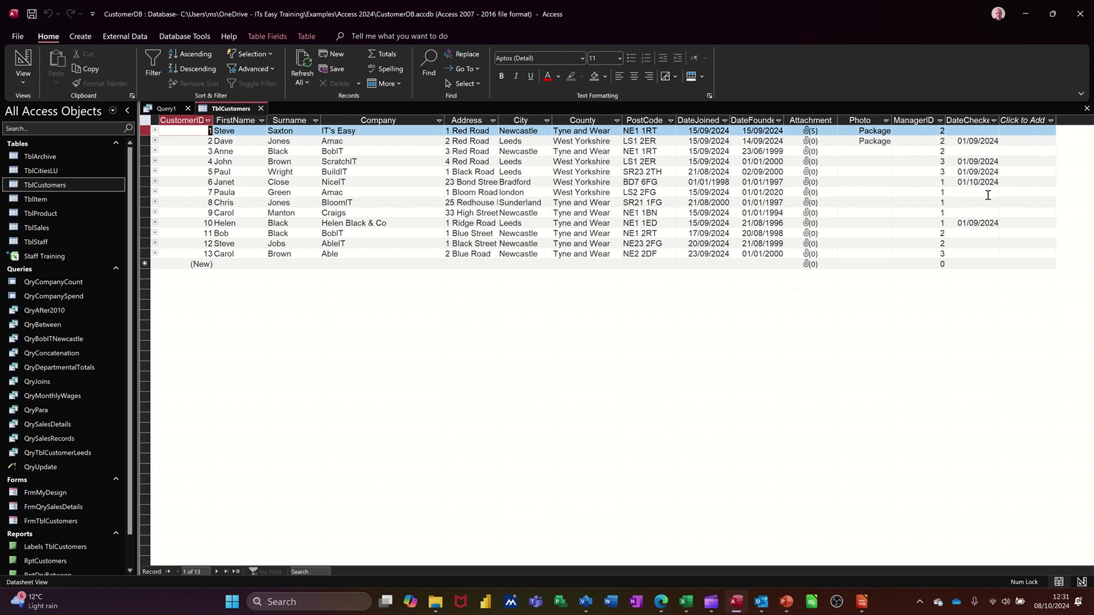
pyautogui.click(260, 108)
pyautogui.doubleClick(64, 156)
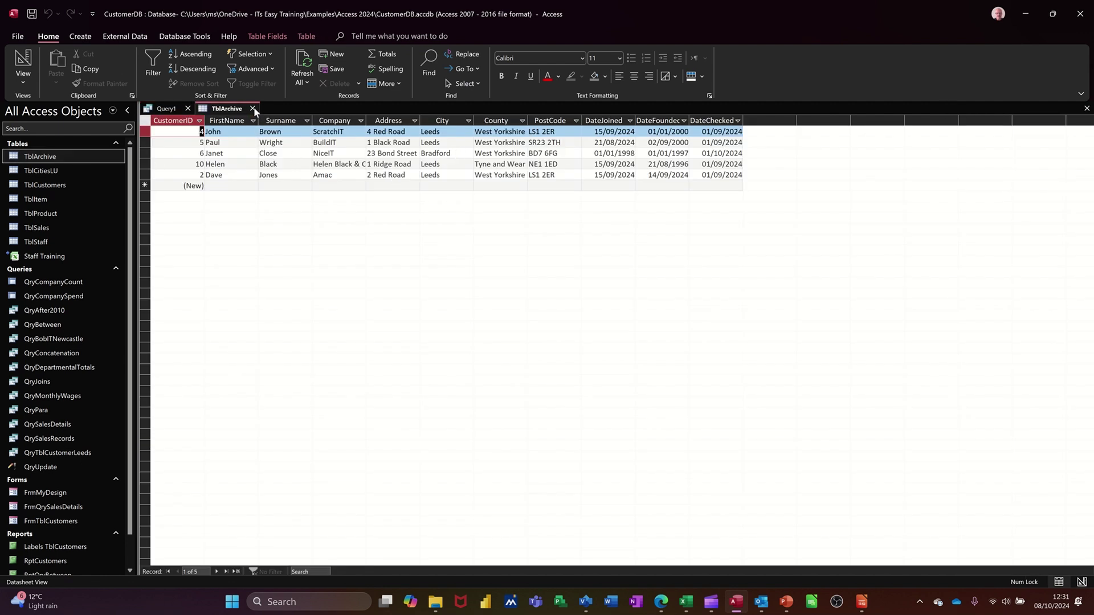
pyautogui.click(253, 108)
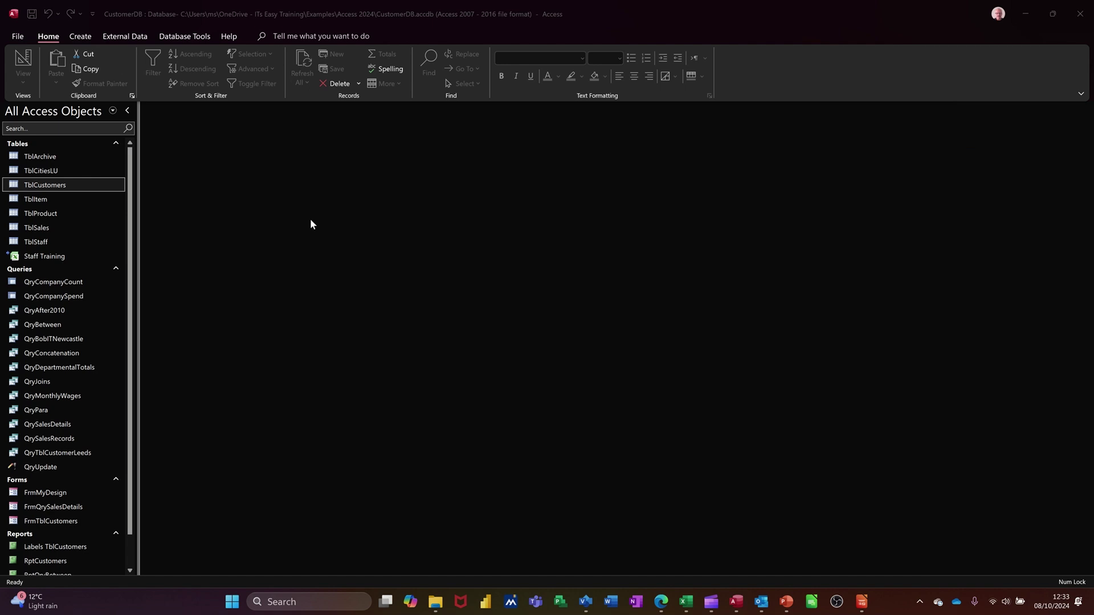
# Start another query in design view from TblCustomers and expand the table box to show all fields.
pyautogui.click(82, 37)
pyautogui.click(188, 72)
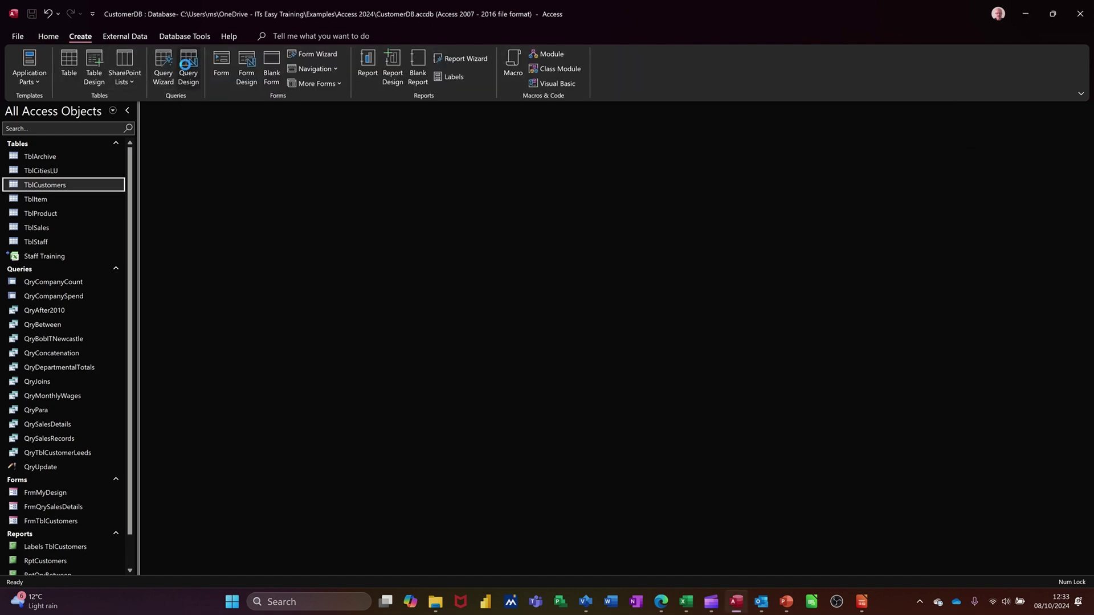
pyautogui.moveTo(84, 182); pyautogui.dragTo(338, 181)
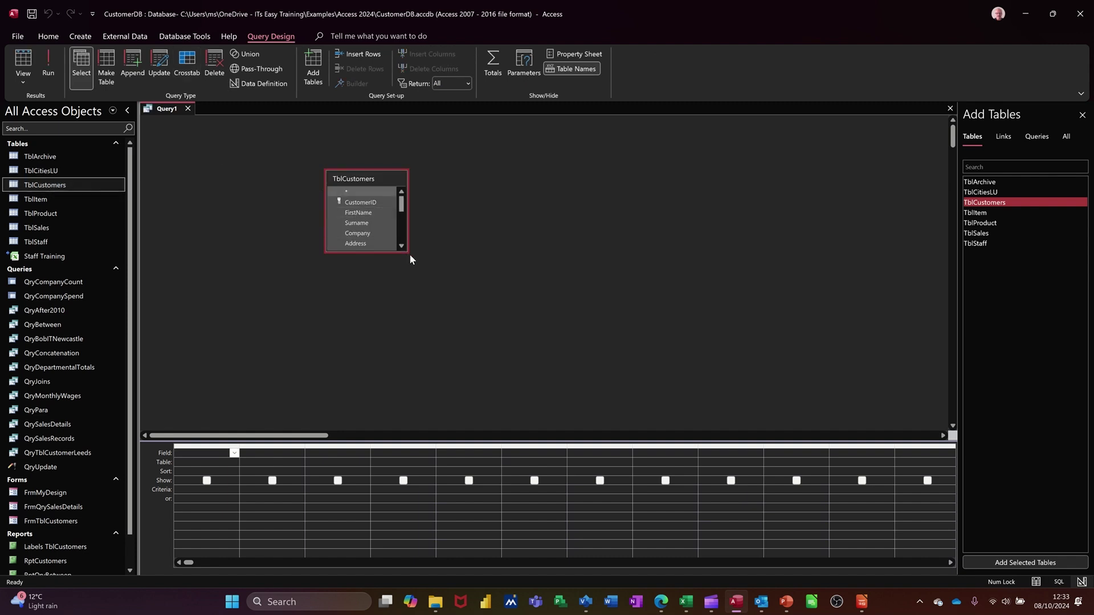
pyautogui.moveTo(407, 251); pyautogui.dragTo(512, 385)
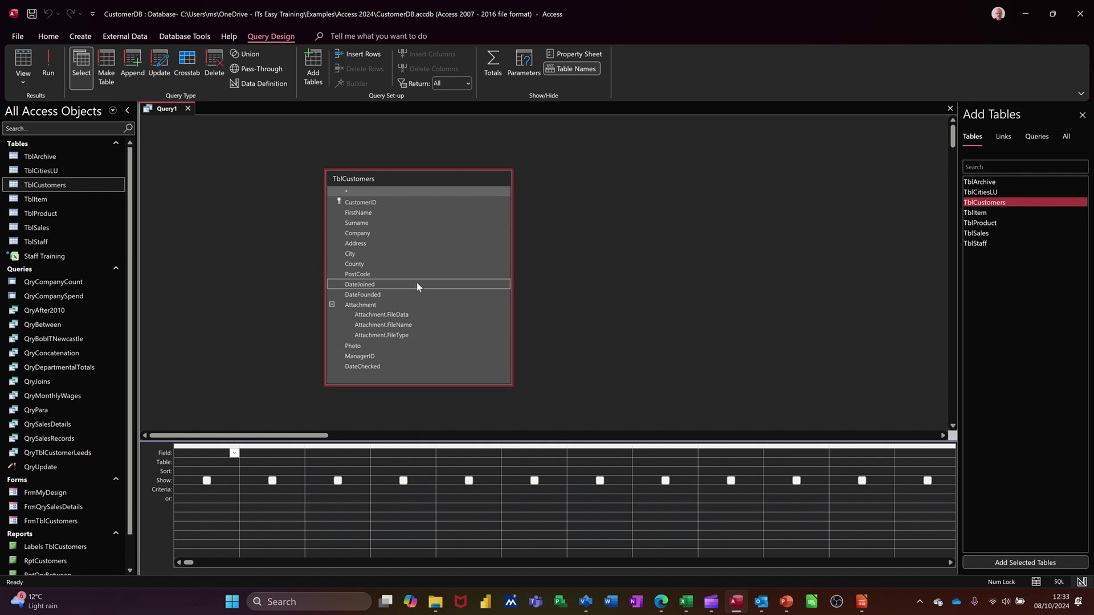
# Place CustomerID through DateFounded and DateChecked in the new query's grid, and reposition the TblCustomers field list.
pyautogui.click(388, 295)
pyautogui.moveTo(387, 291); pyautogui.dragTo(204, 459)
pyautogui.click(364, 368)
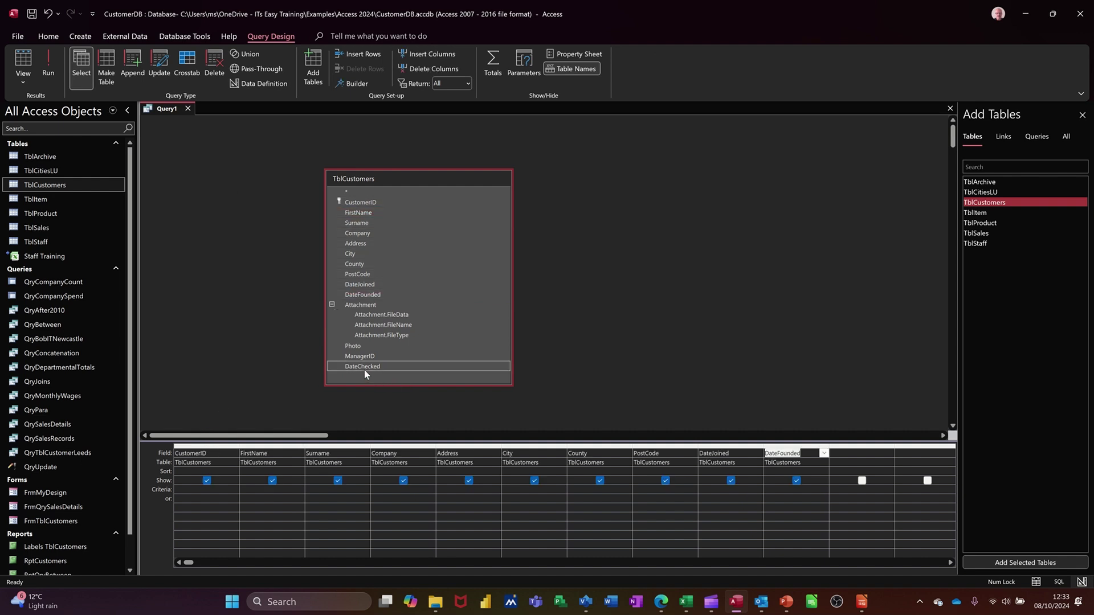
pyautogui.doubleClick(365, 368)
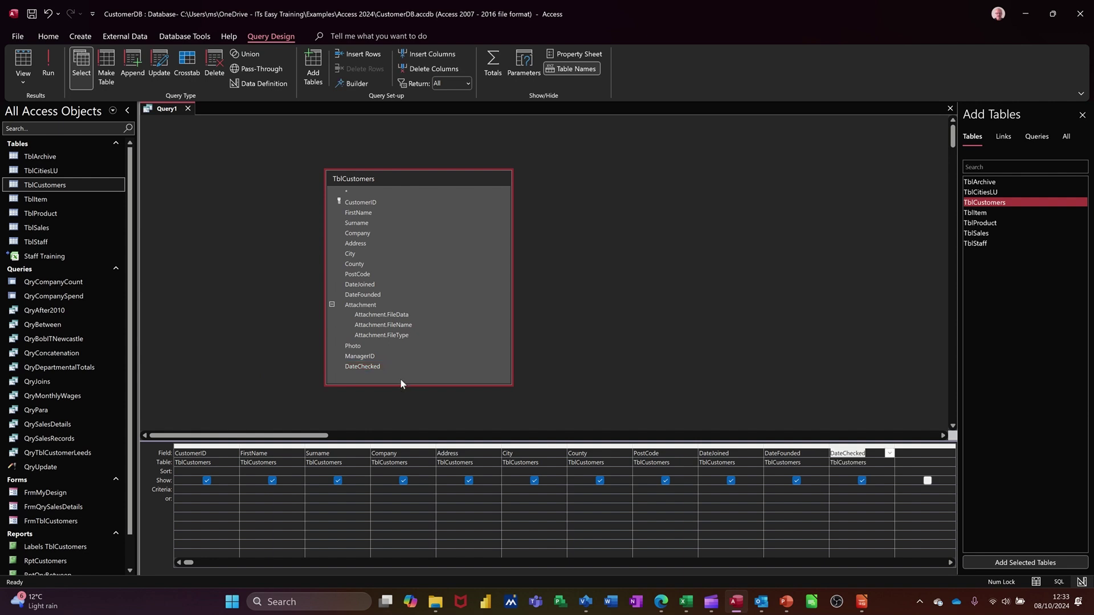
pyautogui.click(402, 234)
pyautogui.moveTo(401, 179); pyautogui.dragTo(339, 163)
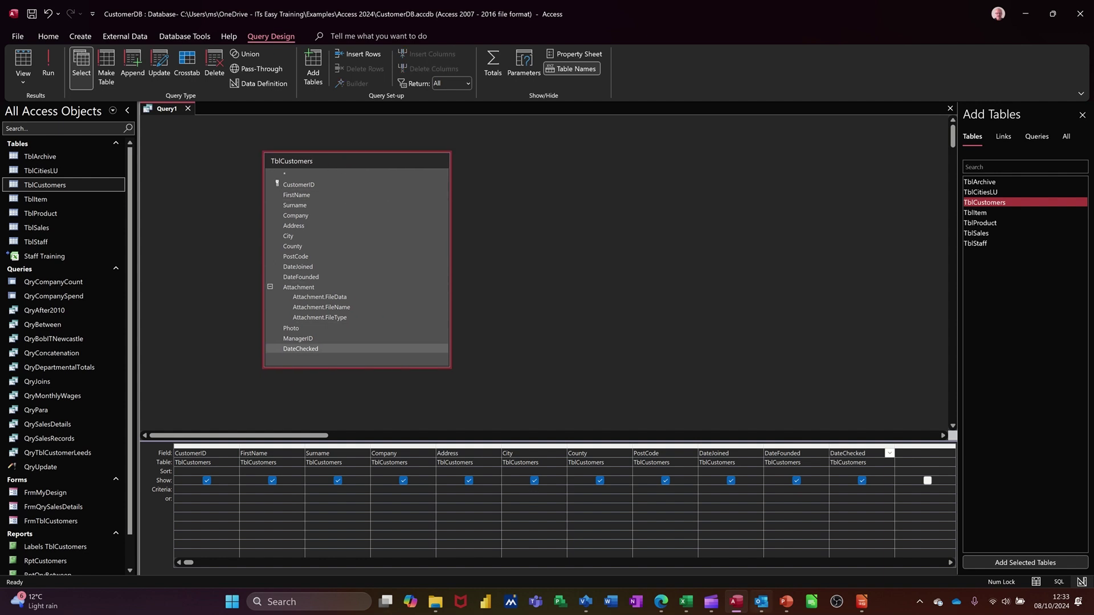
# Set the DateJoined criteria to <#01/01/2024#.
pyautogui.moveTo(761, 602)
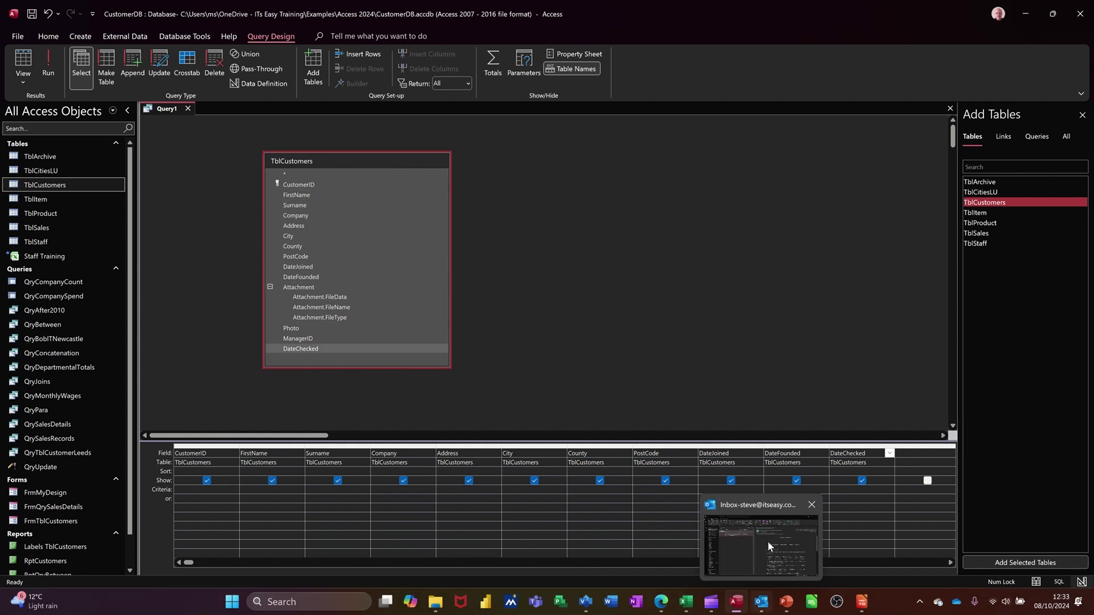
pyautogui.click(703, 490)
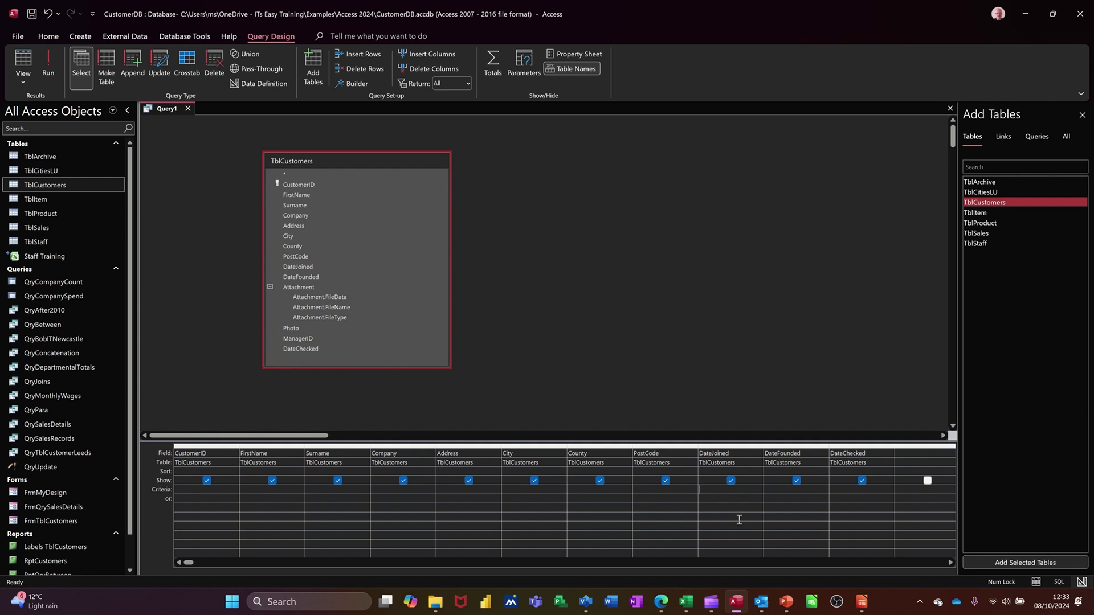
pyautogui.write('<#01/01/2024#')
pyautogui.click(741, 502)
# Convert the query to an append query targeting TblArchive in the current database, and run it.
pyautogui.click(132, 65)
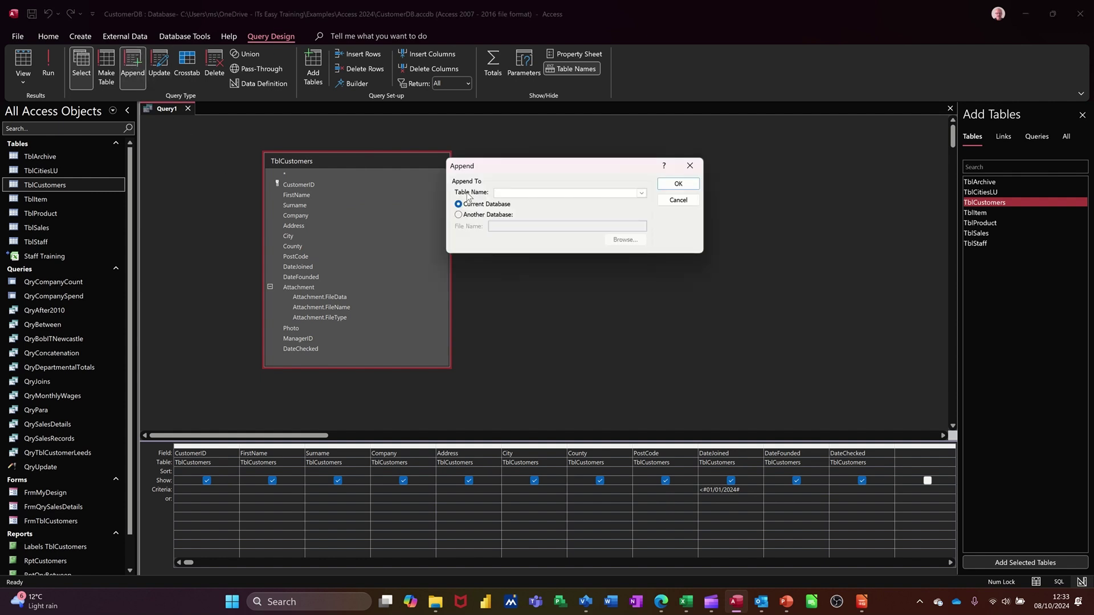
pyautogui.click(641, 194)
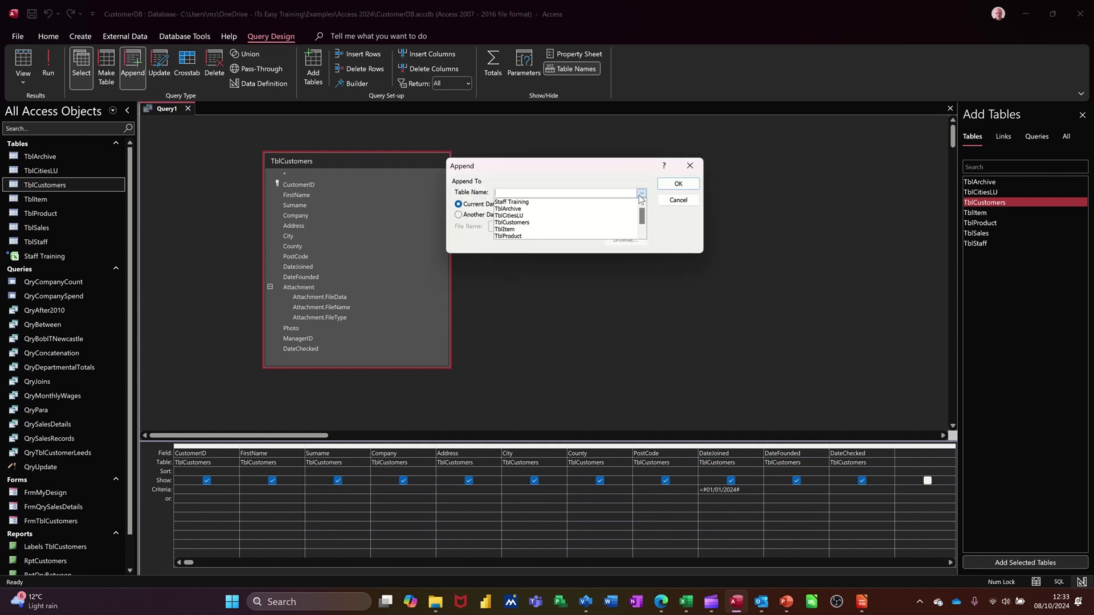
pyautogui.click(610, 209)
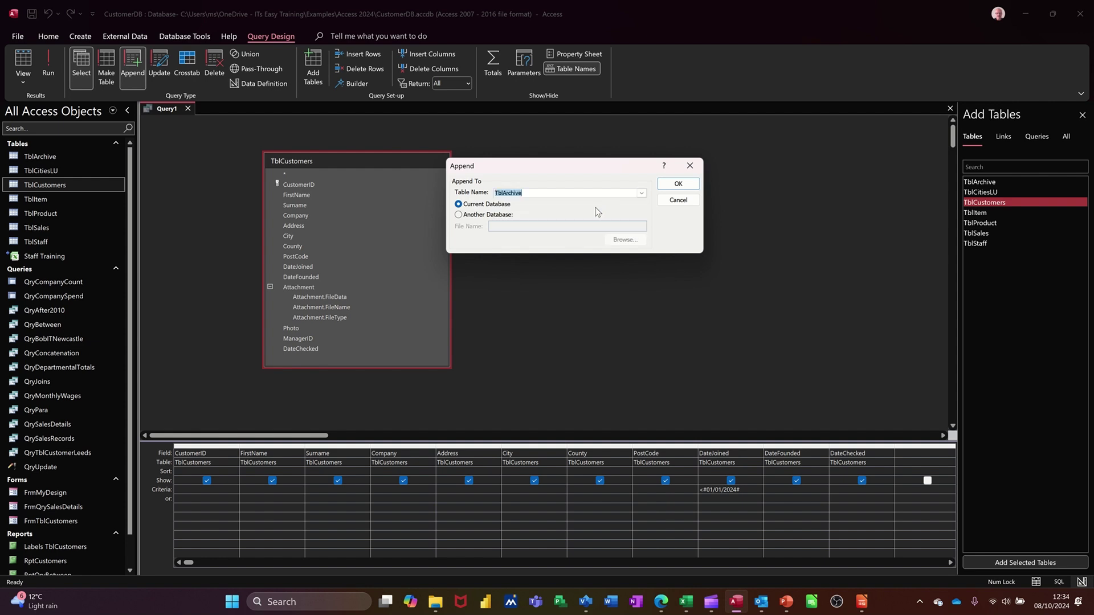
pyautogui.click(667, 186)
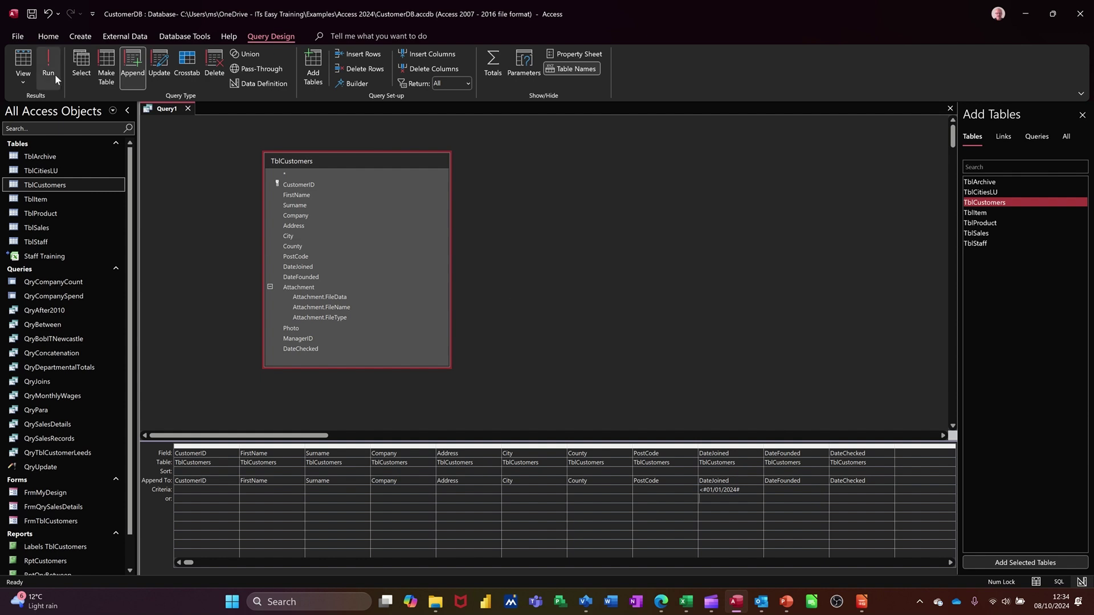
pyautogui.click(49, 56)
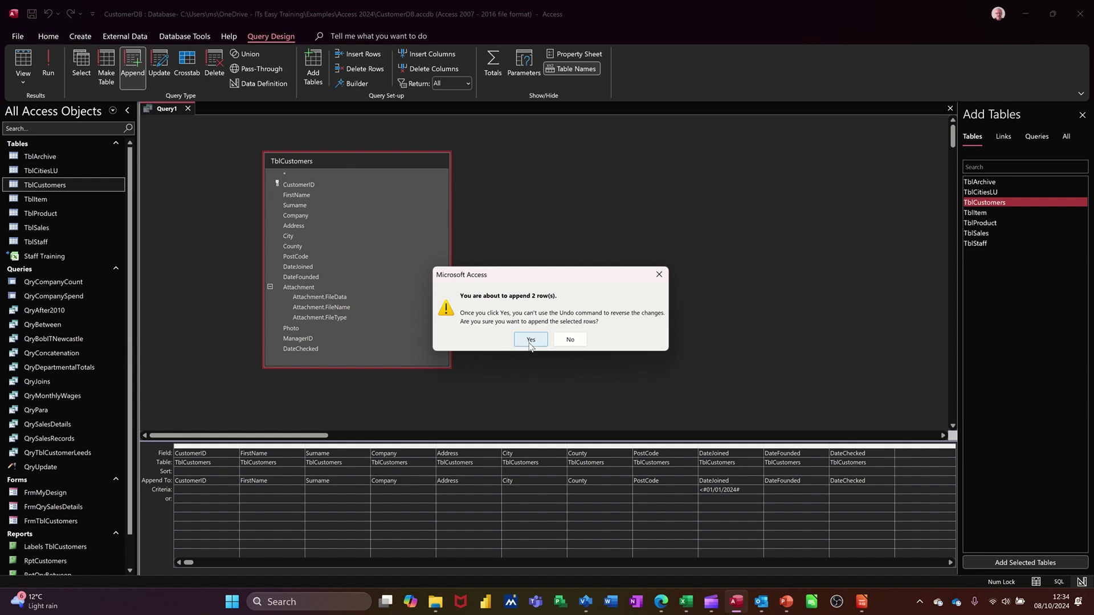
pyautogui.click(529, 340)
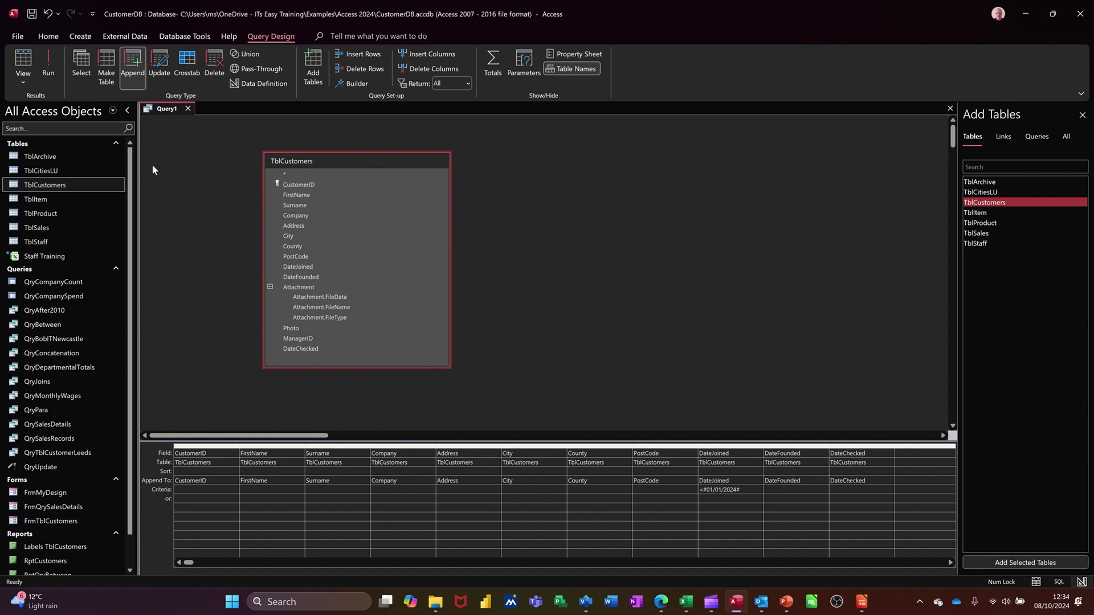
# Check the appended records in TblArchive and close the append query without saving its design.
pyautogui.doubleClick(70, 156)
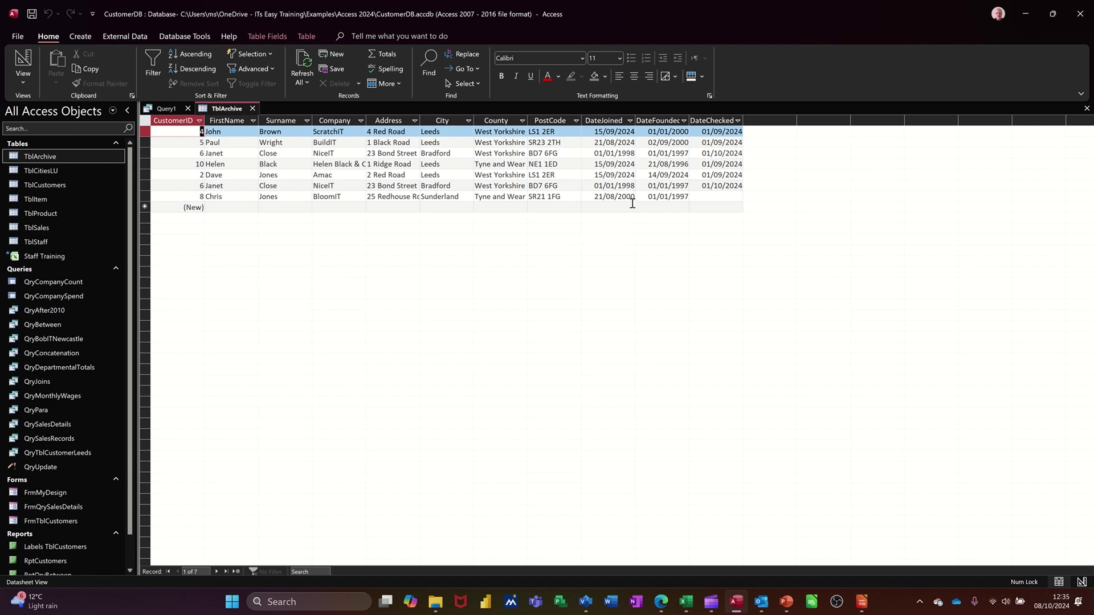
pyautogui.click(253, 108)
pyautogui.click(188, 109)
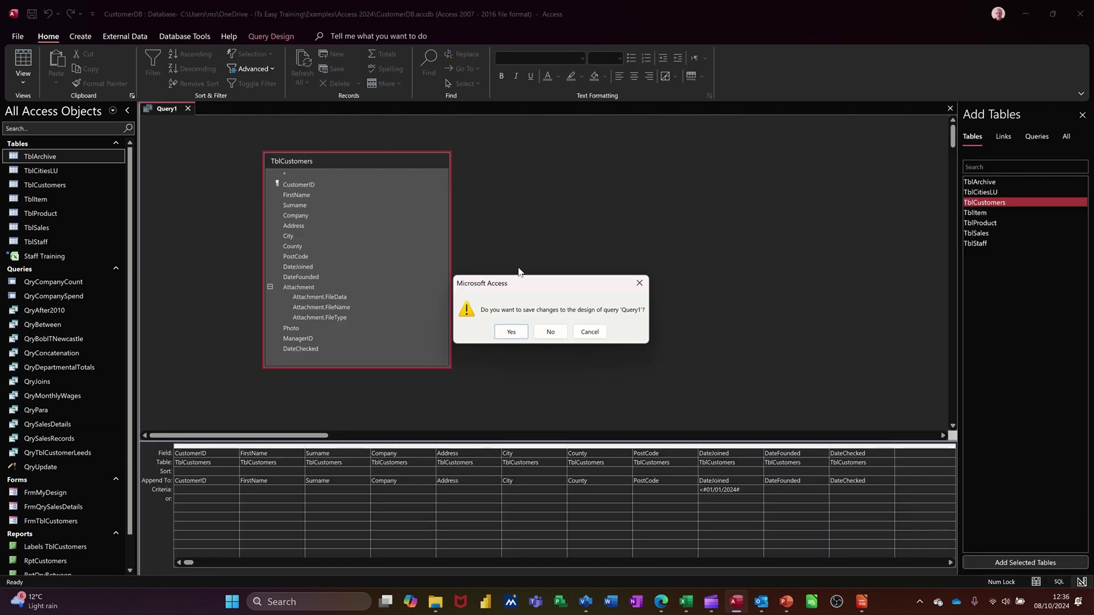
pyautogui.click(550, 332)
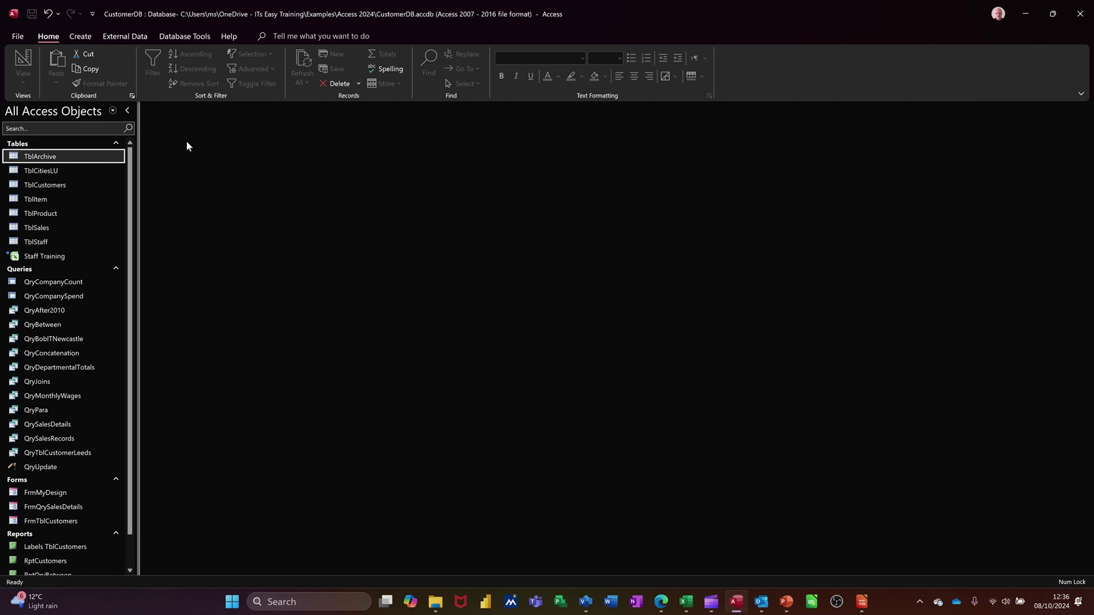
# Create a new query design based on TblArchive and place all its fields, CustomerID through DateChecked, in the grid.
pyautogui.click(81, 36)
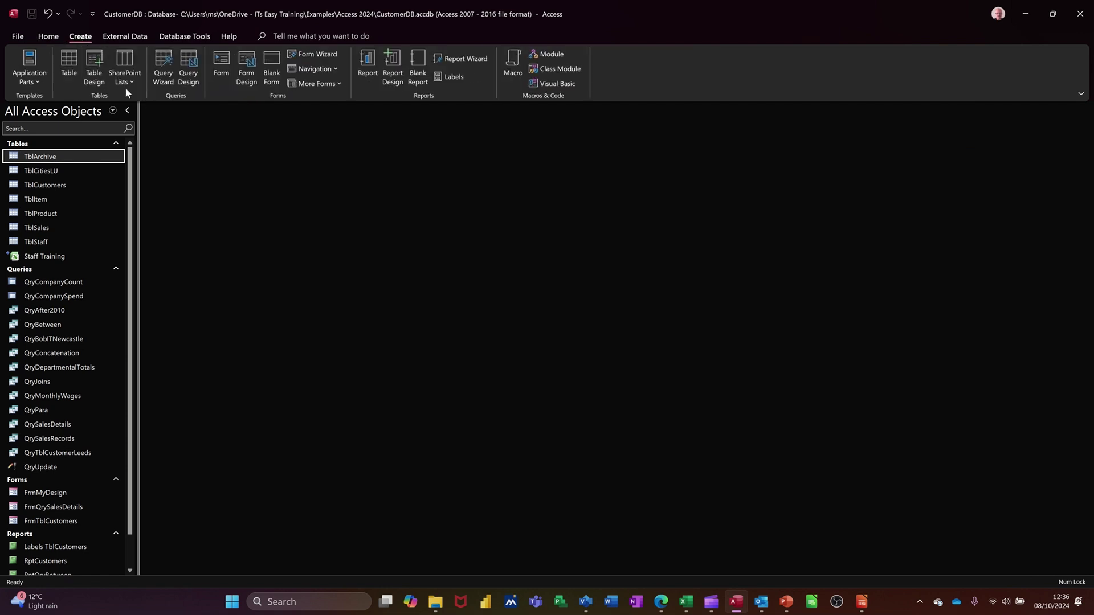
pyautogui.click(188, 71)
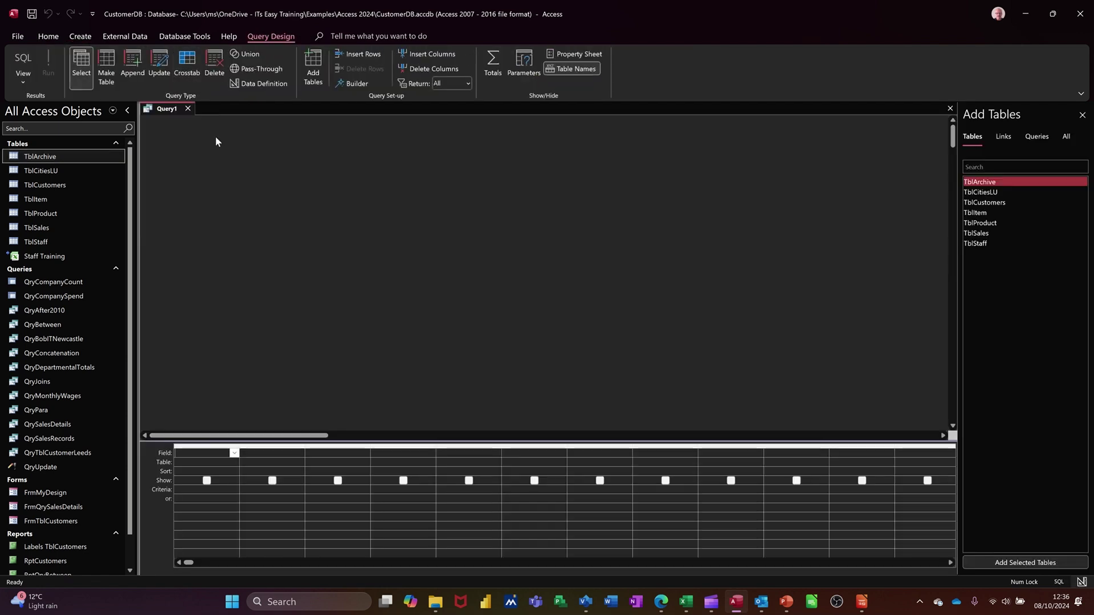
pyautogui.moveTo(82, 156); pyautogui.dragTo(267, 189)
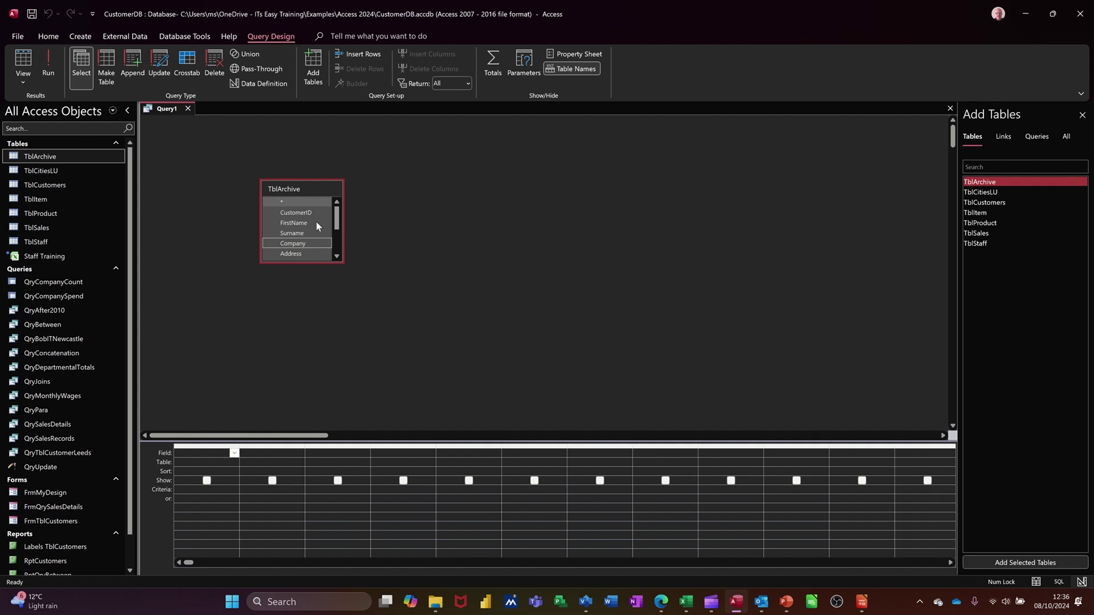
pyautogui.doubleClick(290, 190)
pyautogui.moveTo(292, 209); pyautogui.dragTo(188, 455)
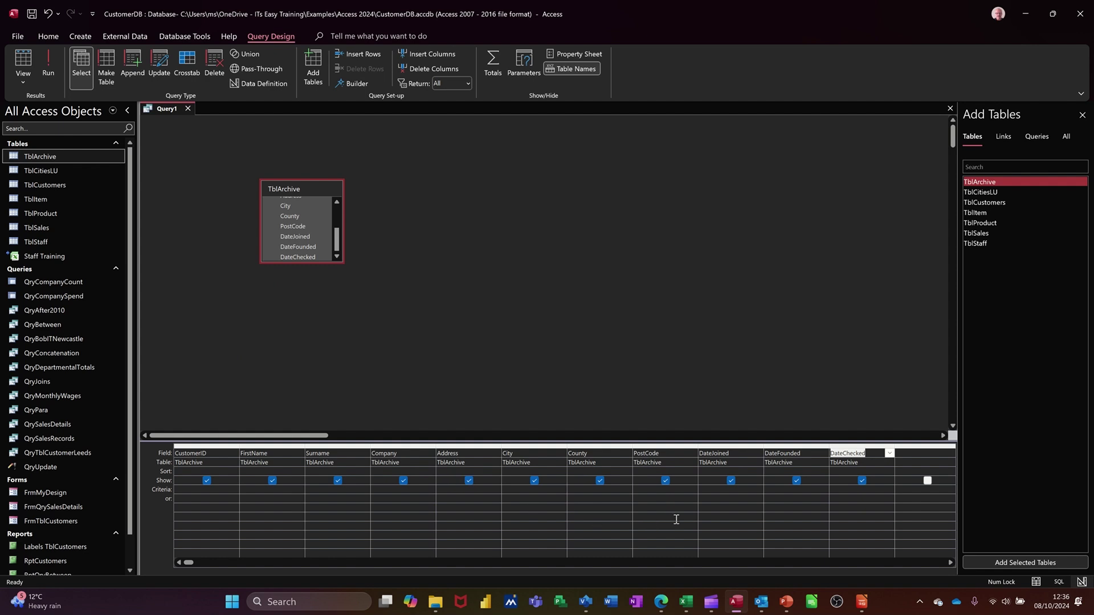
# Set the DateJoined criteria to <#01/01/2024#.
pyautogui.click(705, 495)
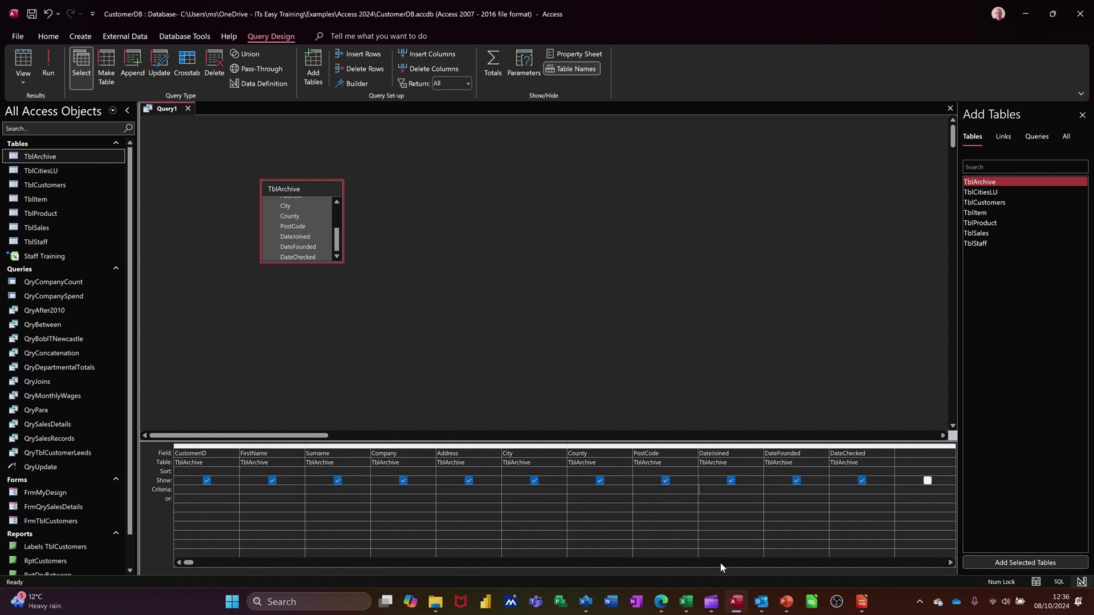
pyautogui.write('<1/1/24')
pyautogui.click(723, 499)
# Convert the query to a delete query and run it, approving the removal of the matching TblArchive records.
pyautogui.click(209, 67)
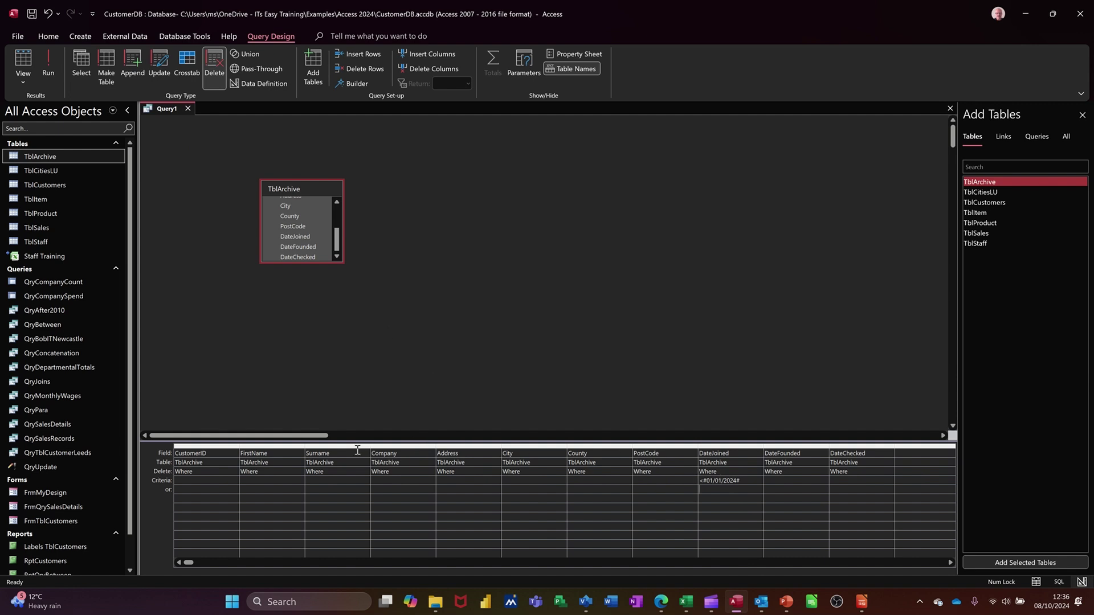
pyautogui.click(745, 493)
pyautogui.click(50, 61)
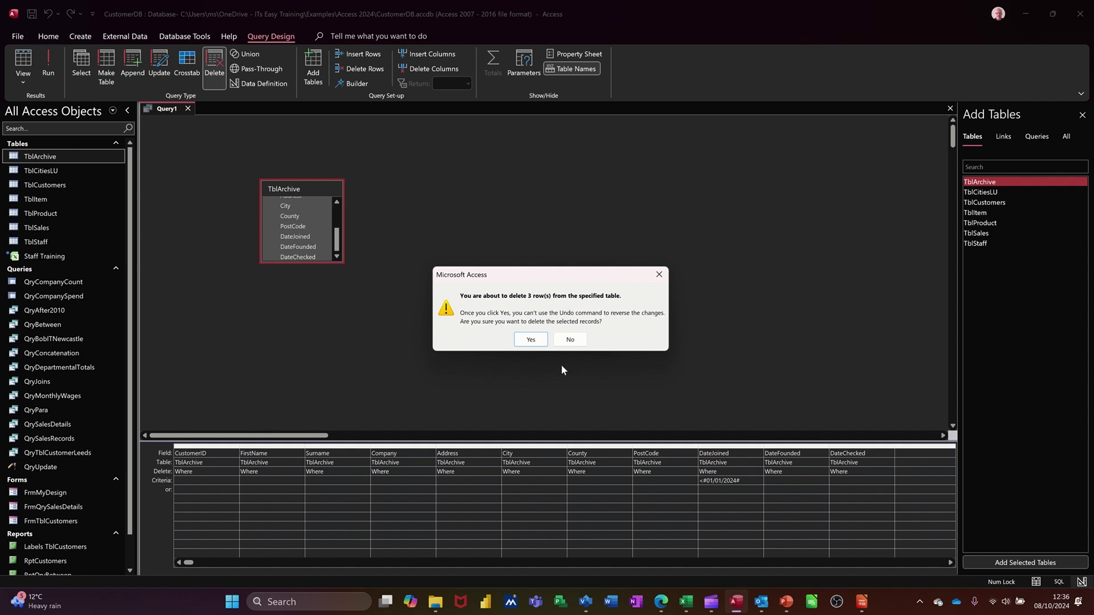
pyautogui.click(530, 339)
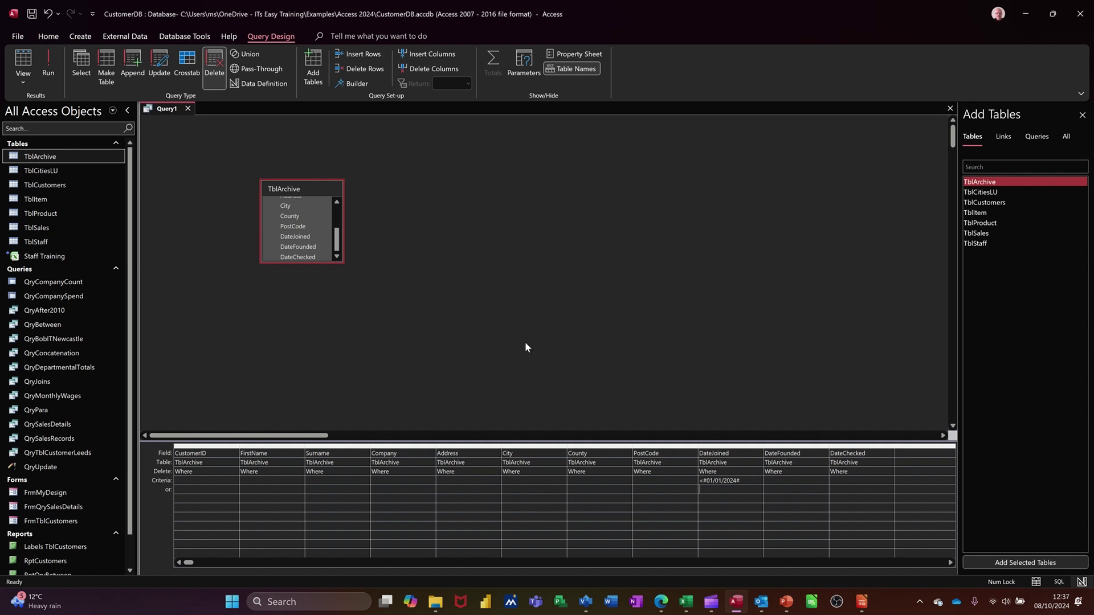
# Copy the last two records in TblArchive and paste them as new records to create duplicates.
pyautogui.doubleClick(68, 161)
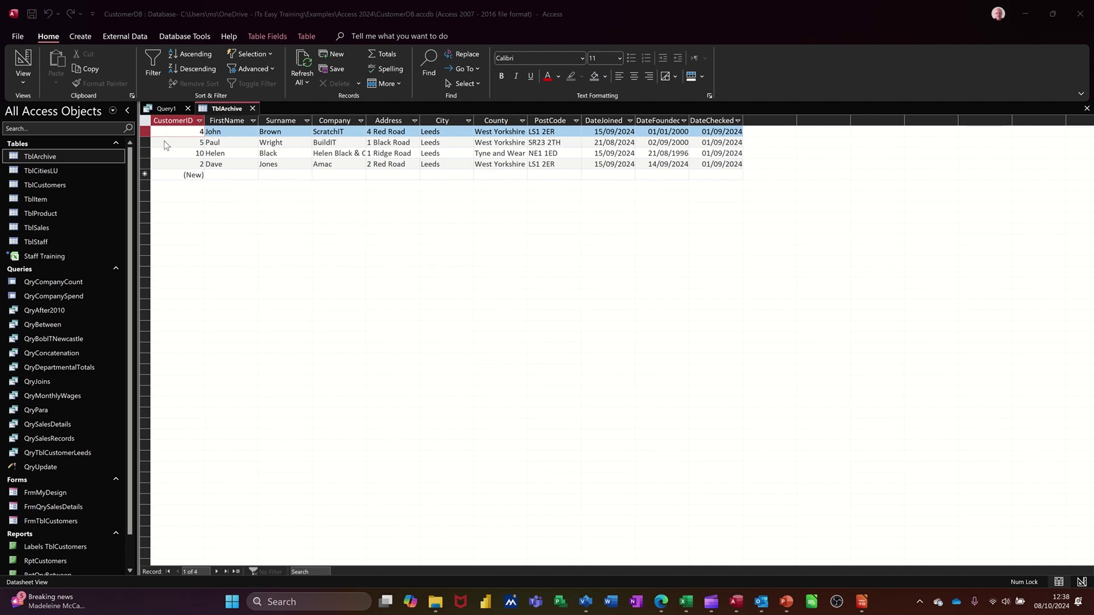
pyautogui.click(148, 153)
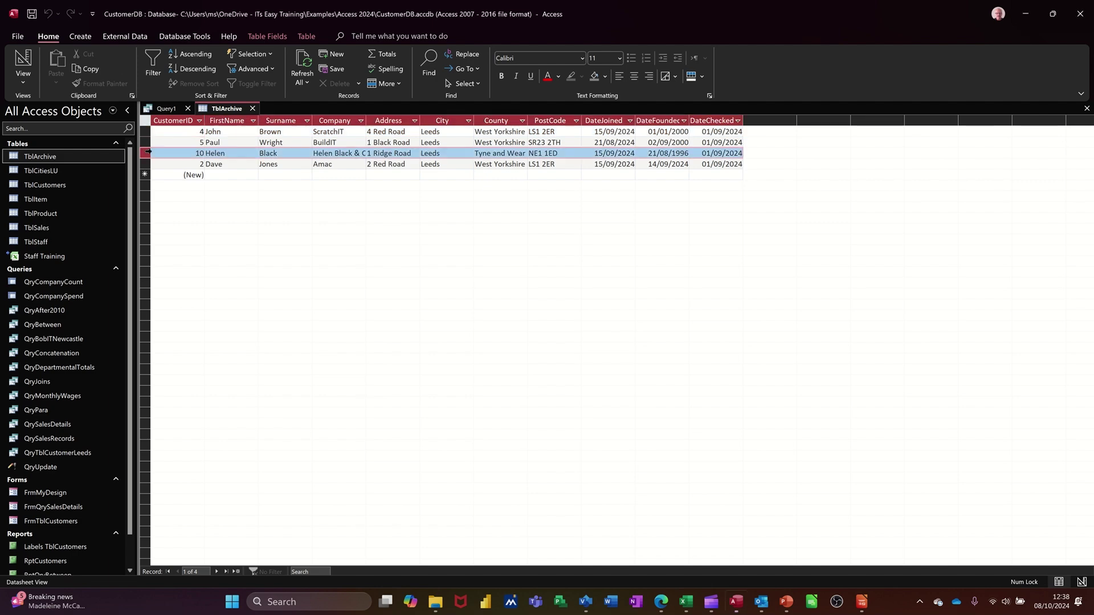
pyautogui.moveTo(148, 153); pyautogui.dragTo(149, 165)
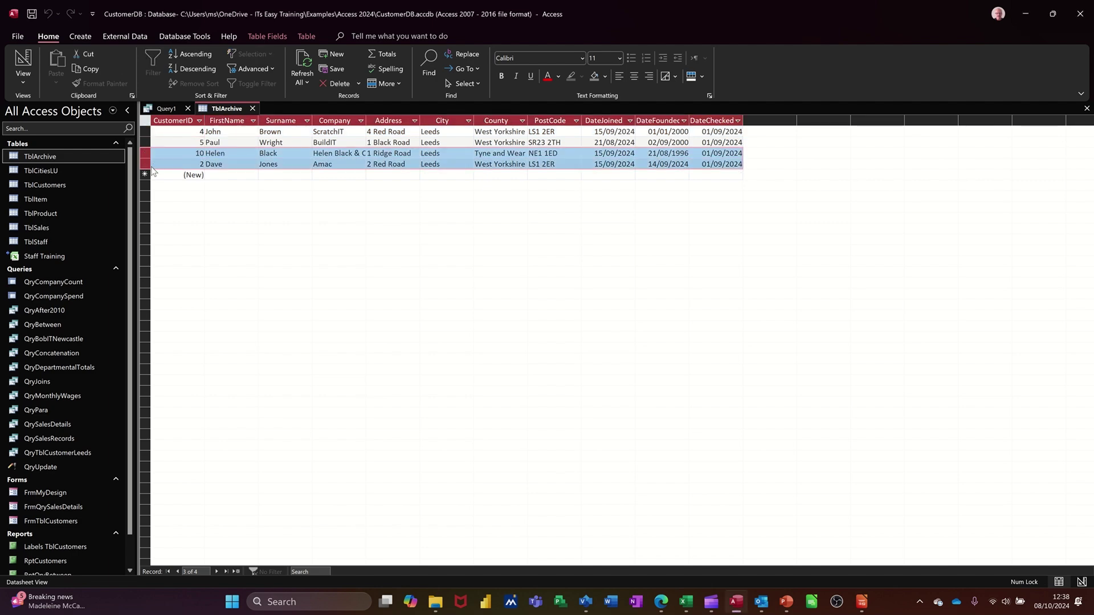
pyautogui.hotkey('ctrl', 'c')
pyautogui.click(146, 174)
pyautogui.hotkey('ctrl', 'v')
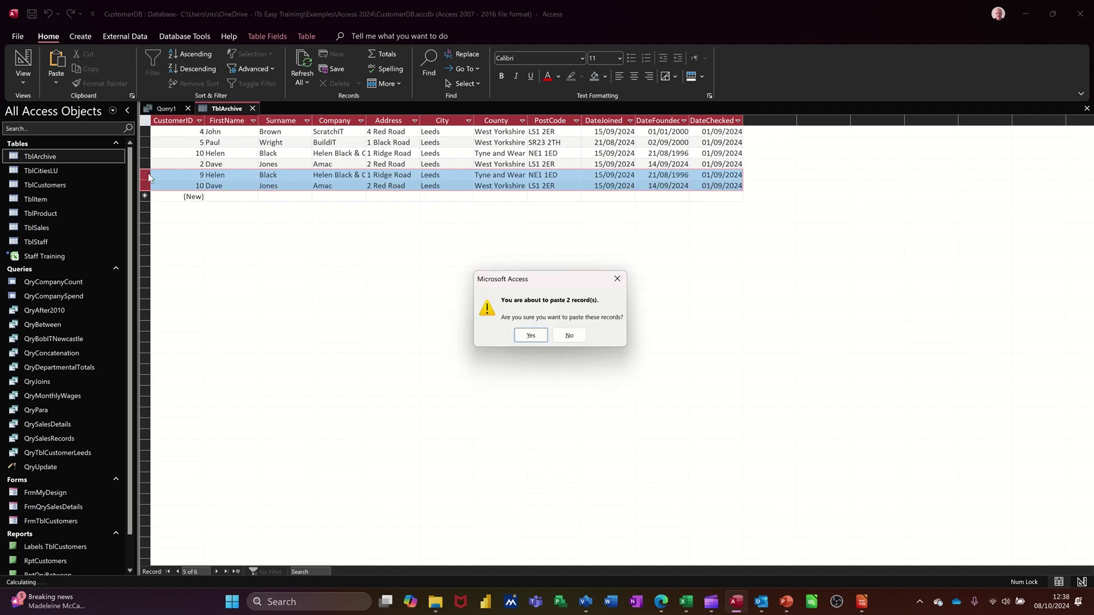
pyautogui.click(527, 336)
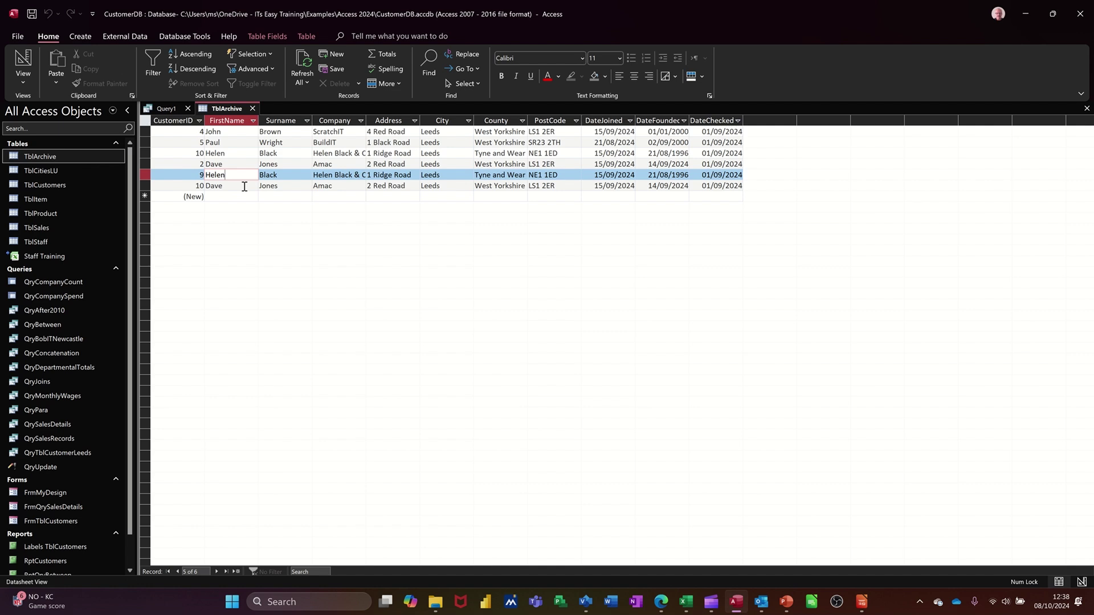
# Close TblArchive and the delete query without saving the query's design.
pyautogui.click(253, 108)
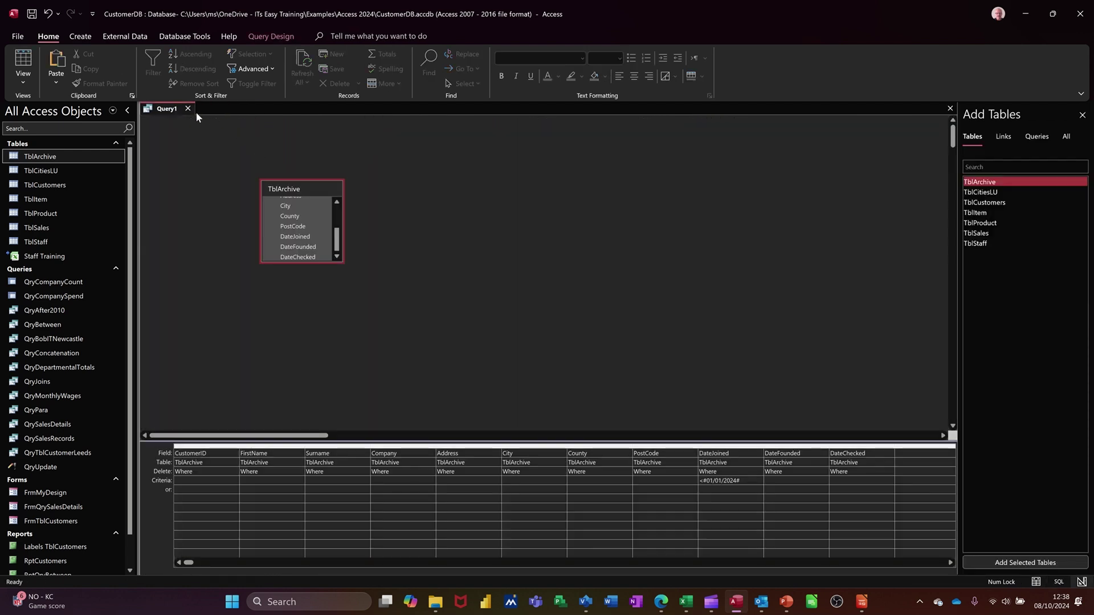
pyautogui.click(187, 108)
pyautogui.click(548, 332)
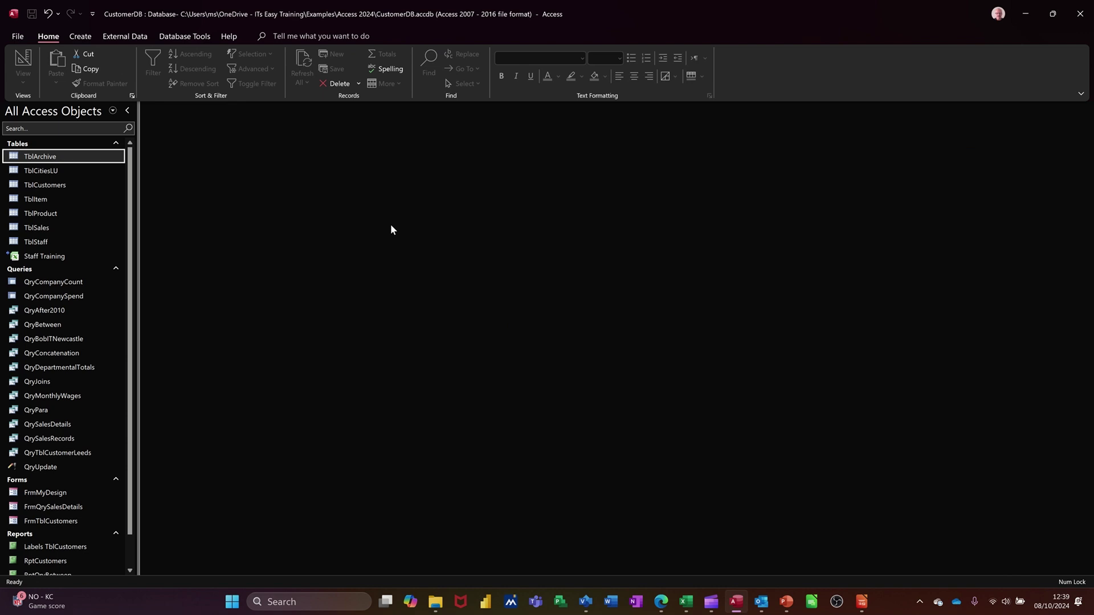
# Start the Find Duplicates Query Wizard and choose TblArchive as the table to search.
pyautogui.click(81, 37)
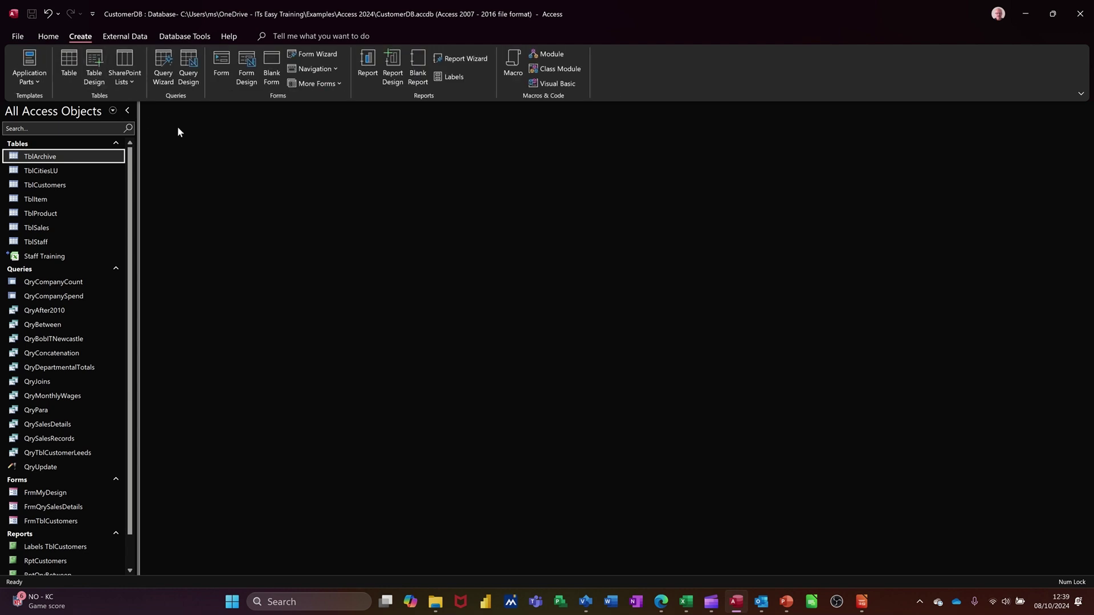
pyautogui.click(157, 59)
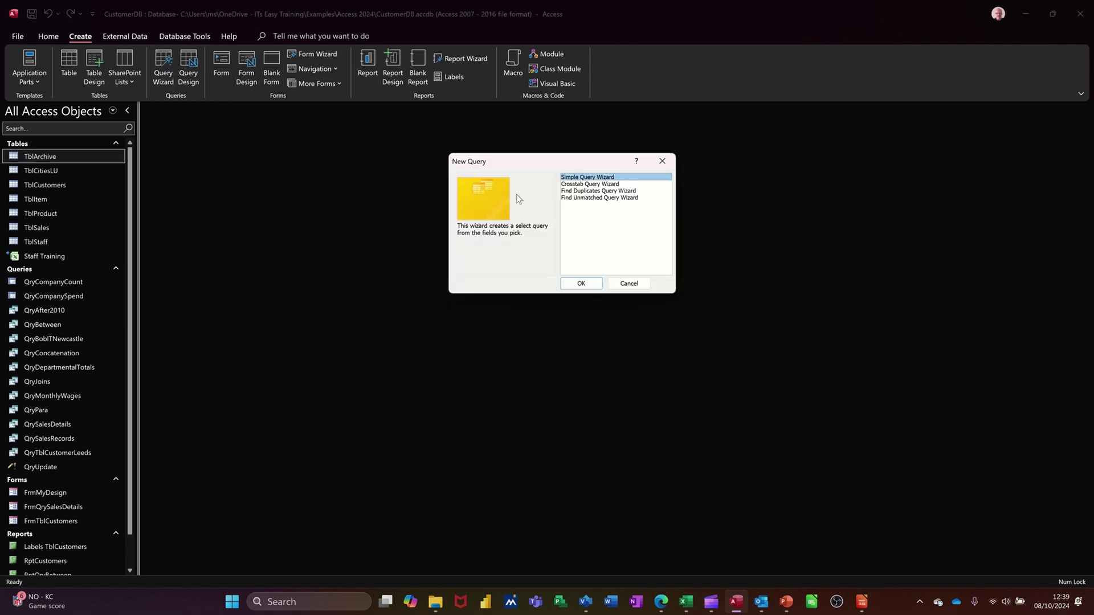
pyautogui.click(573, 193)
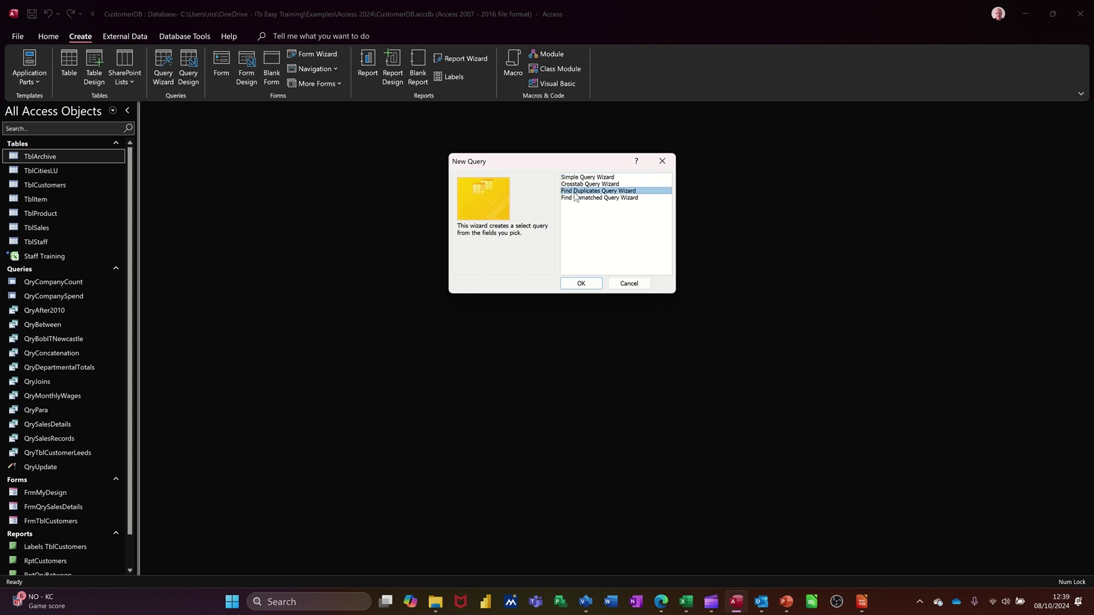
pyautogui.click(577, 283)
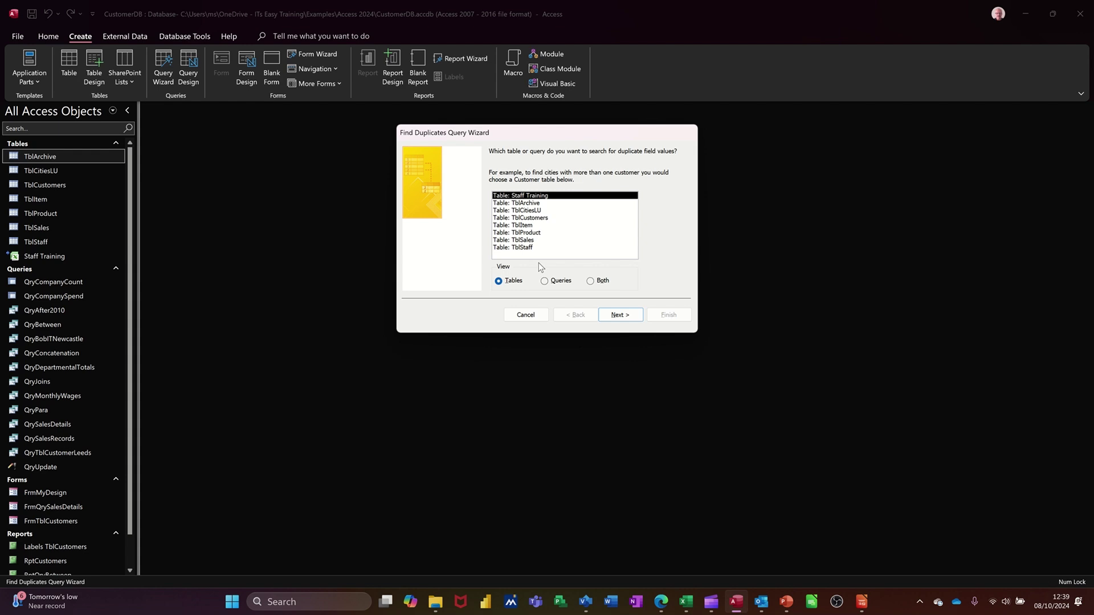
pyautogui.click(538, 204)
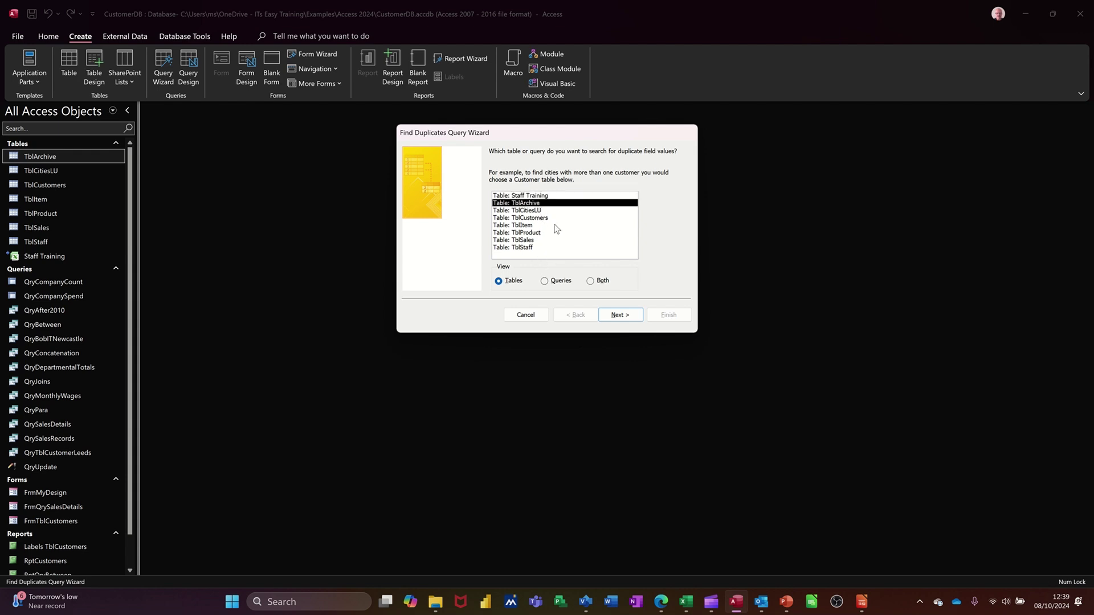
pyautogui.click(623, 319)
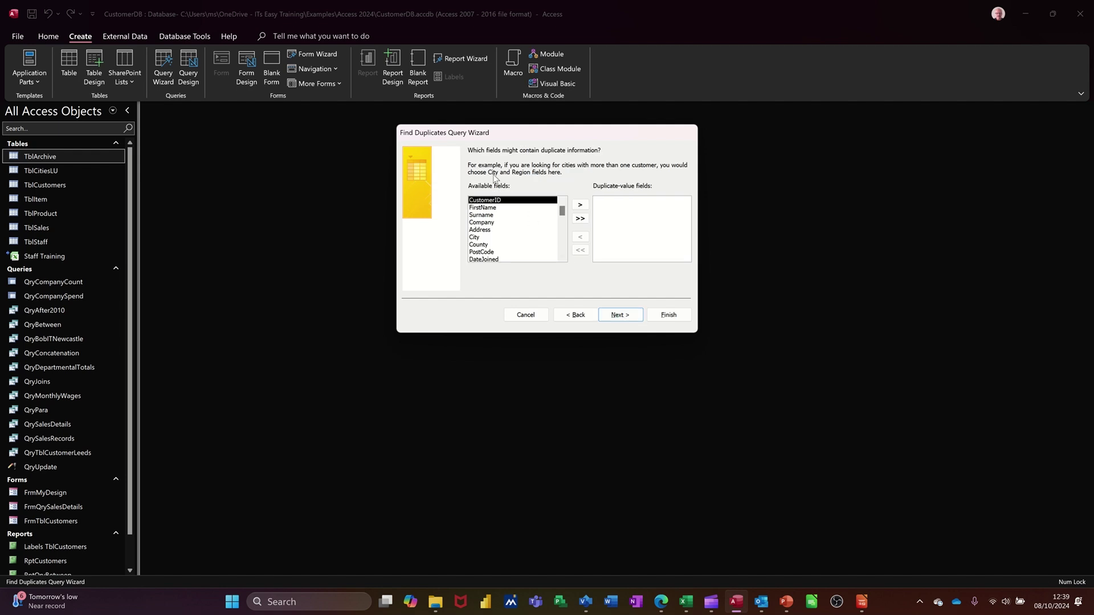
# Choose FirstName, Surname and Company as the duplicate-value fields.
pyautogui.doubleClick(497, 209)
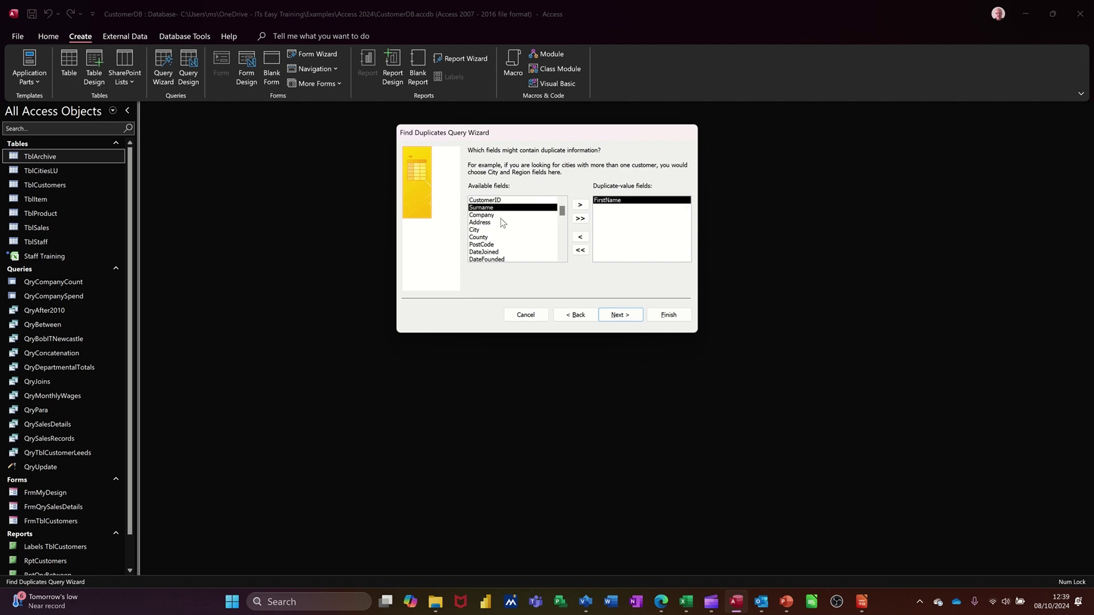
pyautogui.doubleClick(503, 209)
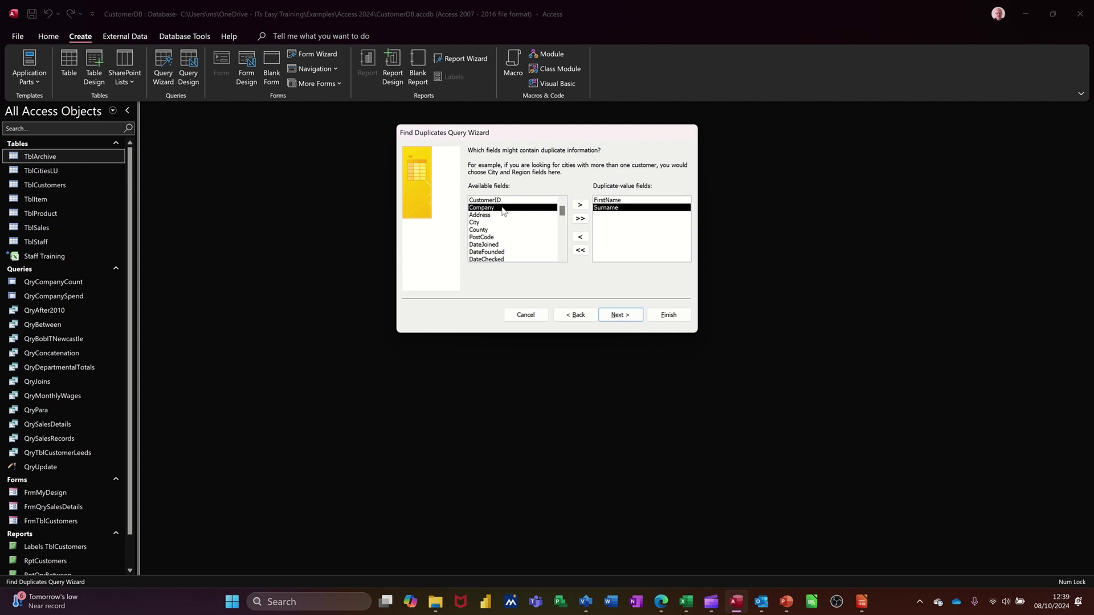
pyautogui.doubleClick(503, 209)
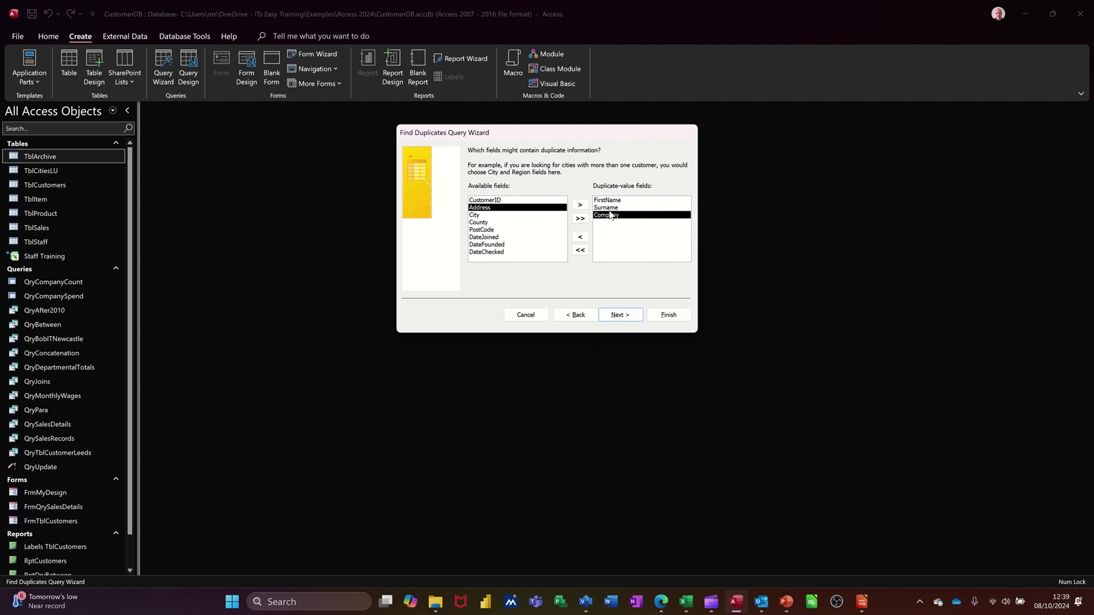
pyautogui.click(621, 316)
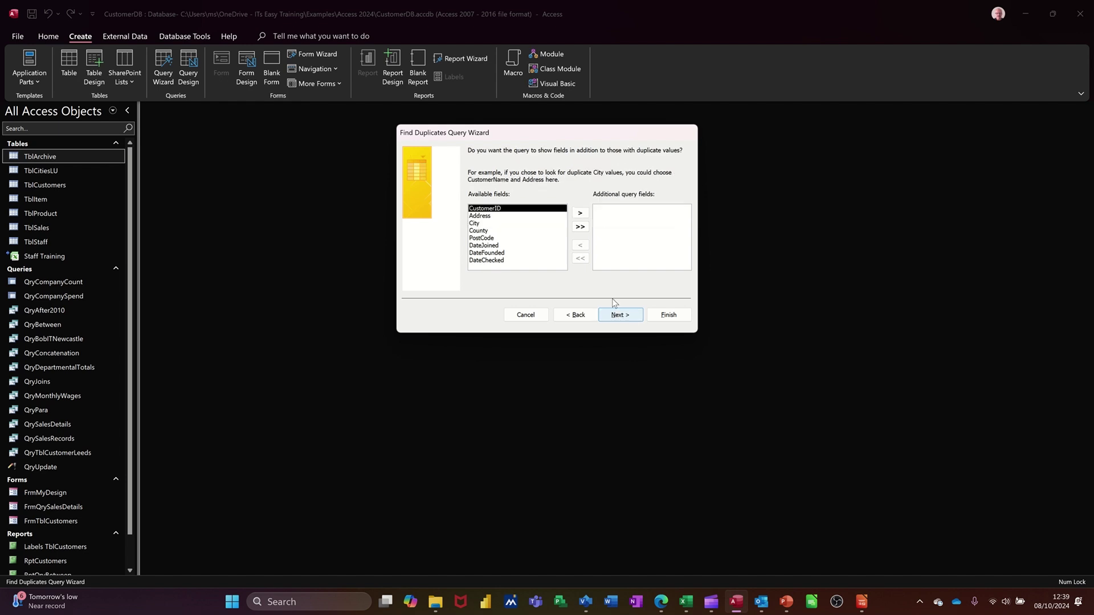
# Include all remaining fields as additional query fields and finish the wizard with the suggested name, viewing the results.
pyautogui.click(580, 227)
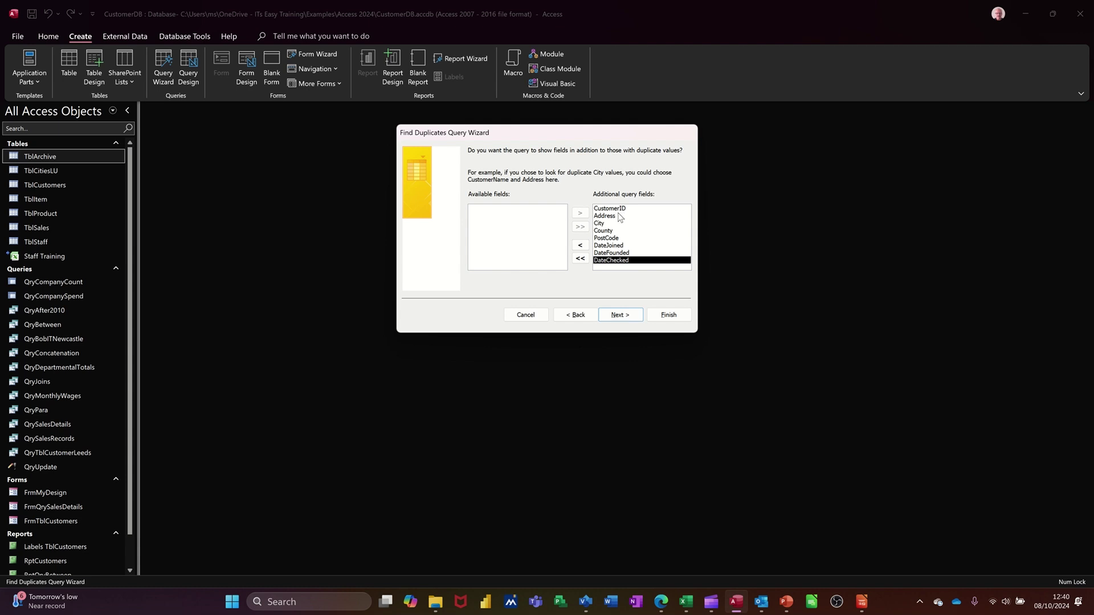
pyautogui.click(621, 314)
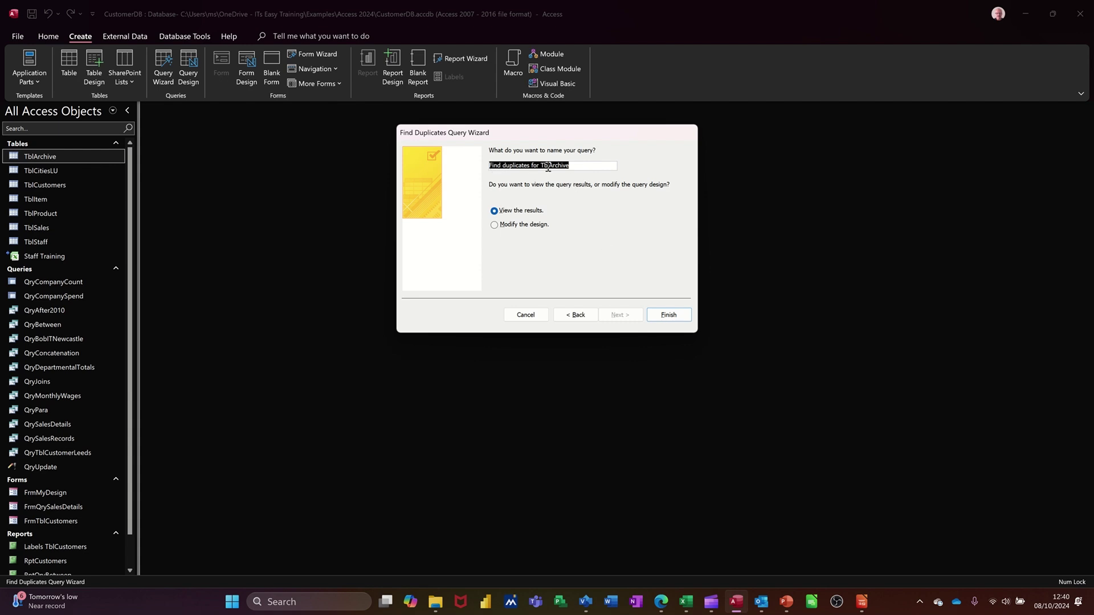
pyautogui.click(662, 317)
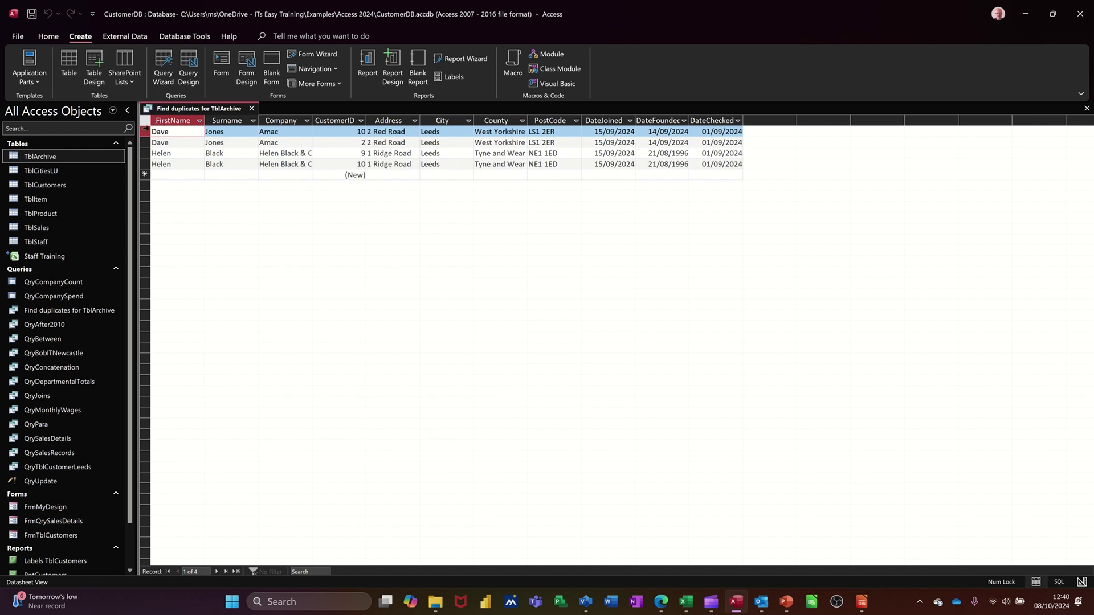
# Delete the first and the last record in the duplicates results, leaving one of each pair, and close the query.
pyautogui.click(144, 131)
pyautogui.press('Delete')
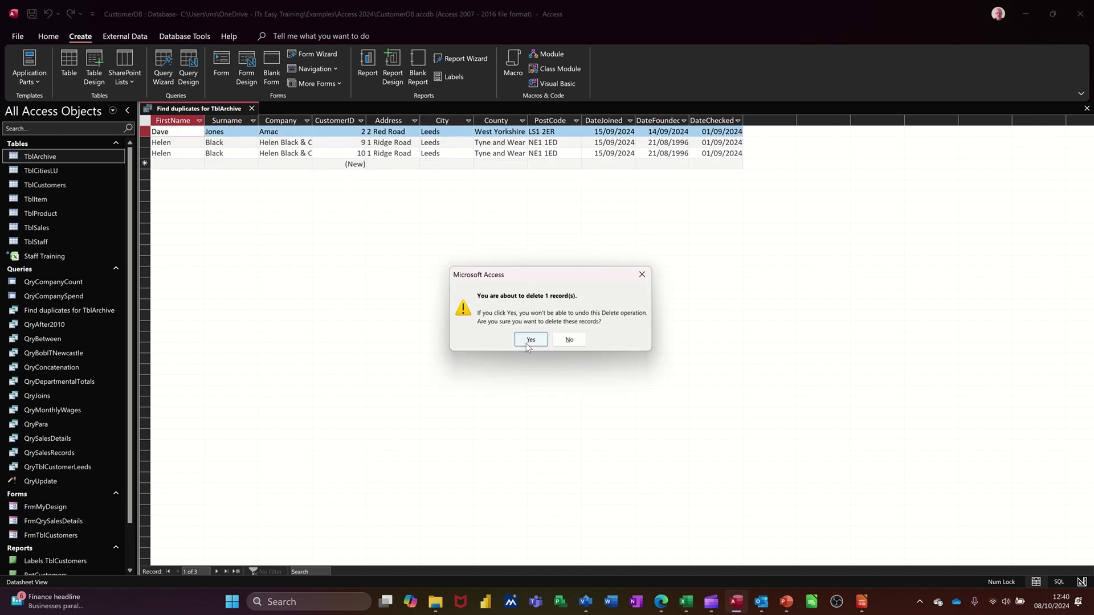
pyautogui.click(527, 342)
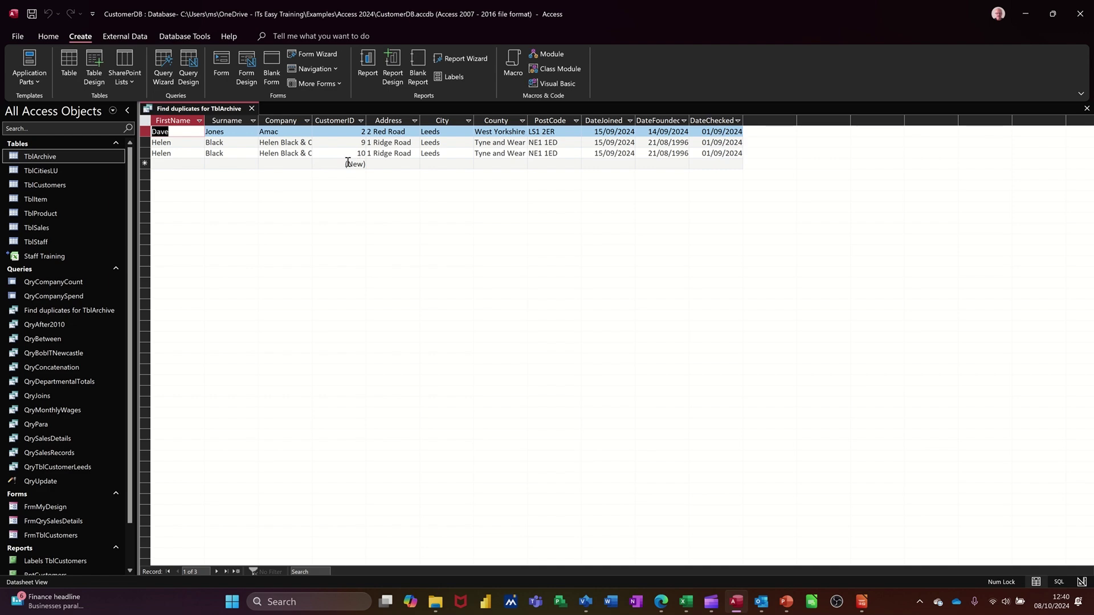
pyautogui.click(145, 153)
pyautogui.press('Delete')
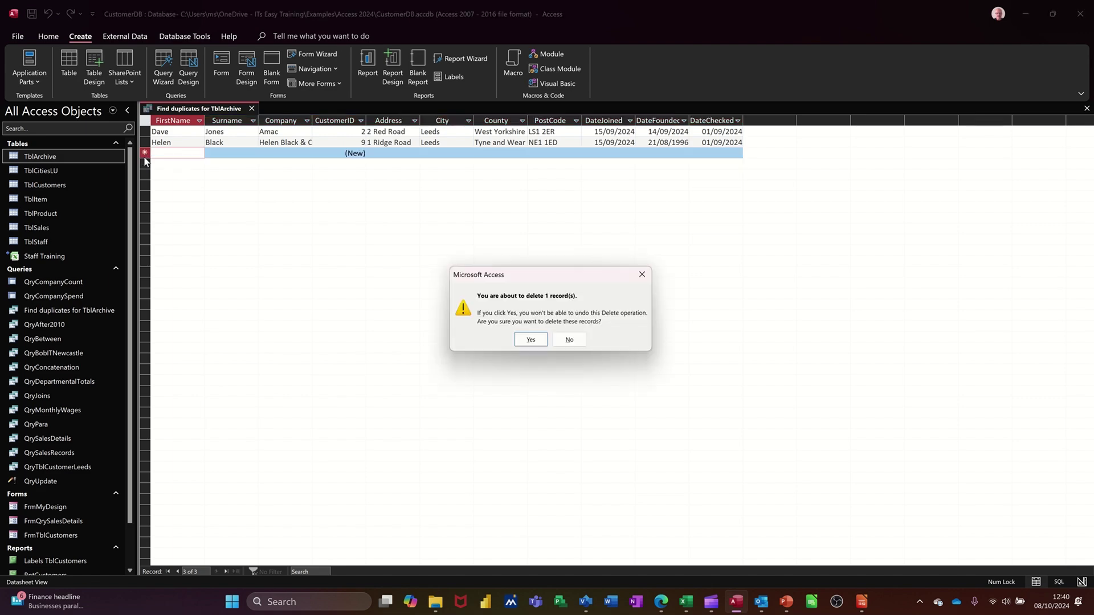
pyautogui.click(529, 339)
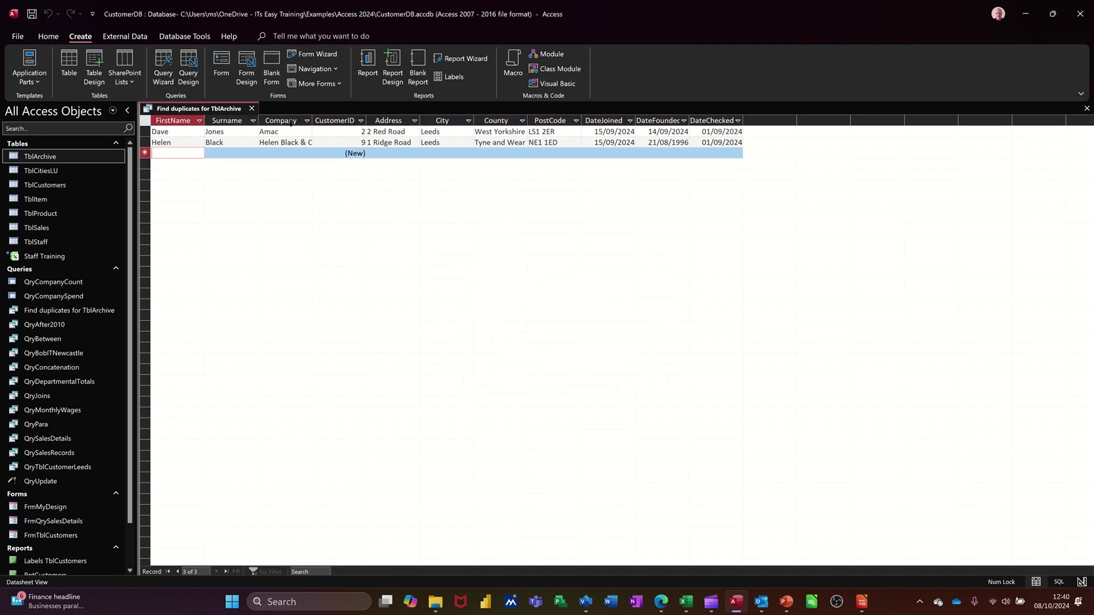
pyautogui.click(252, 109)
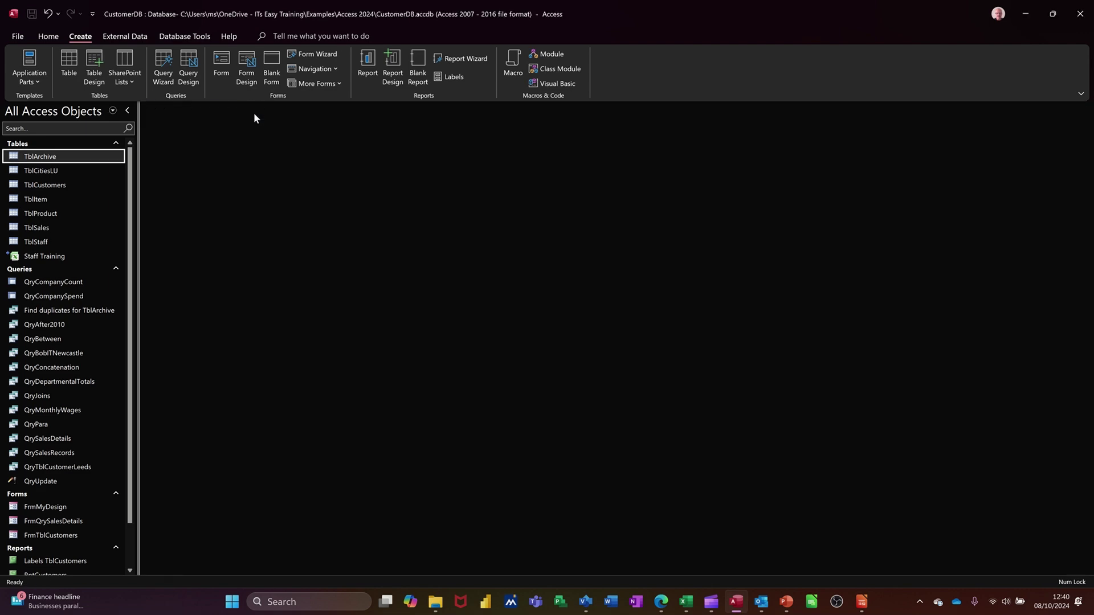
# Rerun the Find duplicates for TblArchive query to check for remaining duplicates, close it, and inspect the records in TblArchive.
pyautogui.click(72, 312)
pyautogui.doubleClick(72, 312)
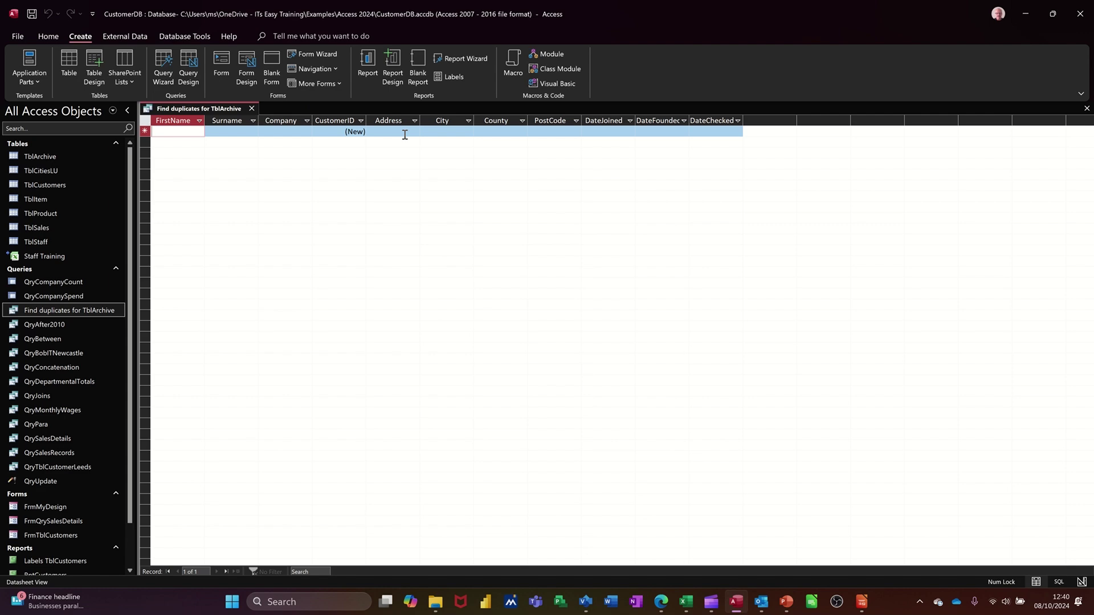
pyautogui.click(253, 109)
pyautogui.doubleClick(67, 157)
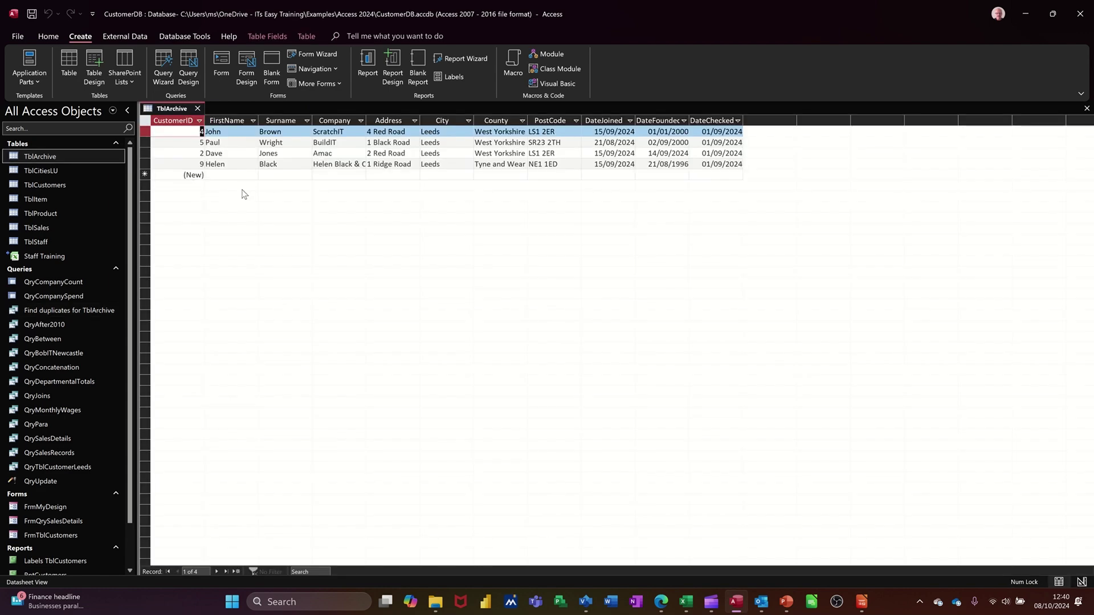
# Duplicate the first TblArchive record as a new record, close the table, and rerun the Find duplicates for TblArchive query to check it.
pyautogui.click(147, 131)
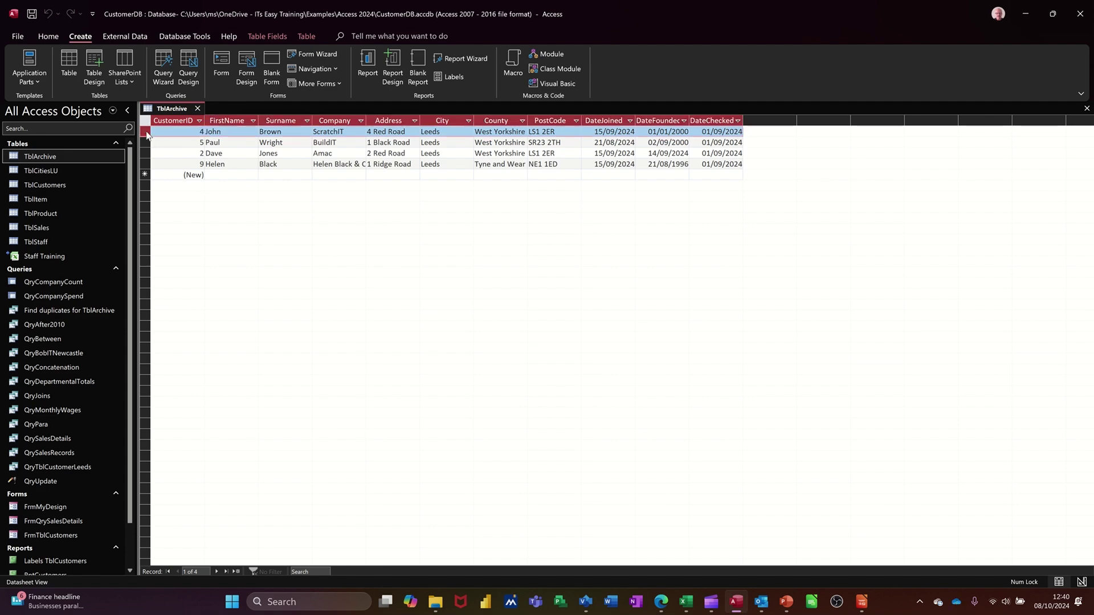
pyautogui.click(146, 175)
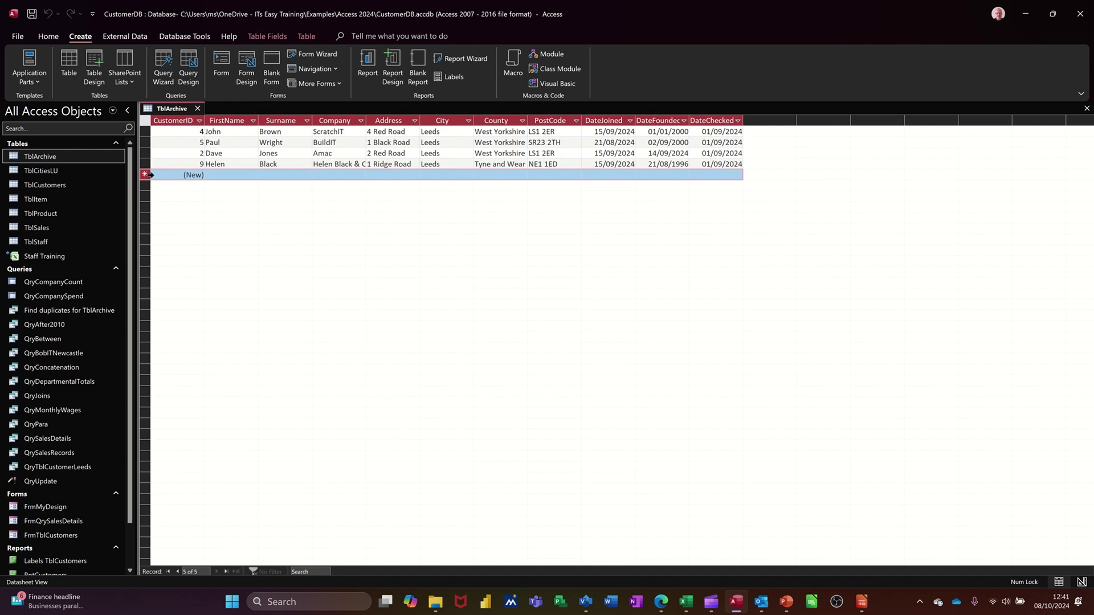
pyautogui.write('John\tBrown\tScratchIT\t4 Red Road\tLeeds\tWest Yorkshire\tLS1 2ER\t15/09/2024\t01/01/2000\t01/09/2024')
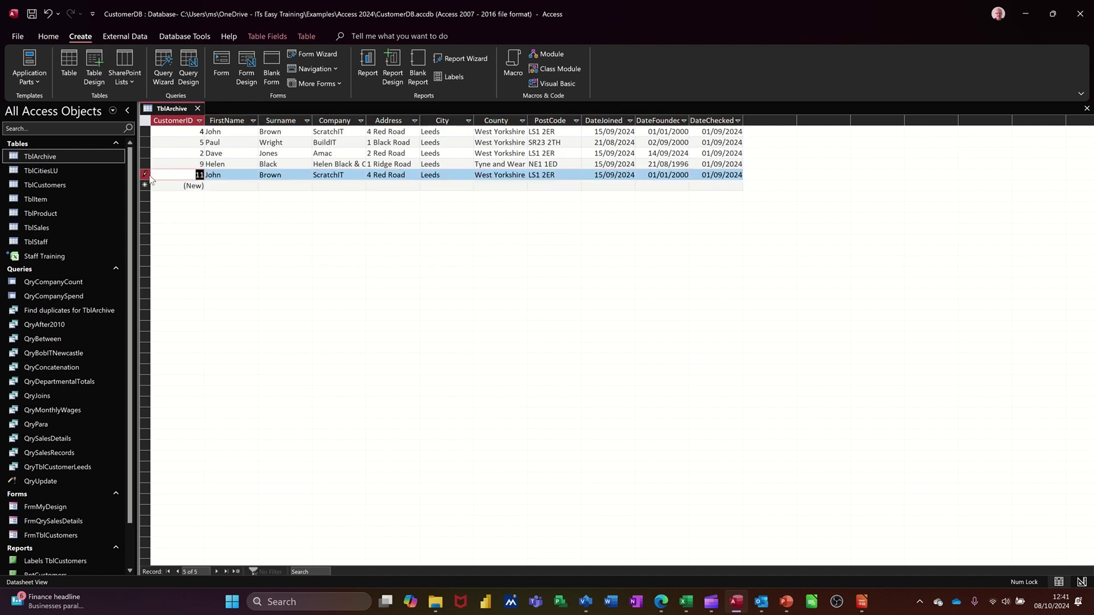
pyautogui.click(198, 108)
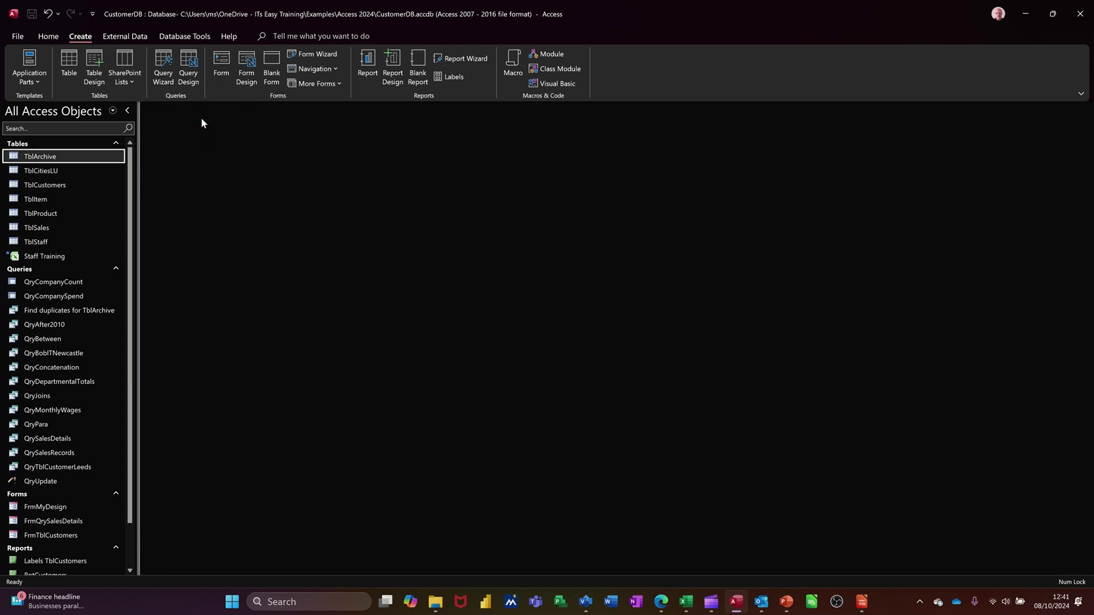
pyautogui.doubleClick(72, 311)
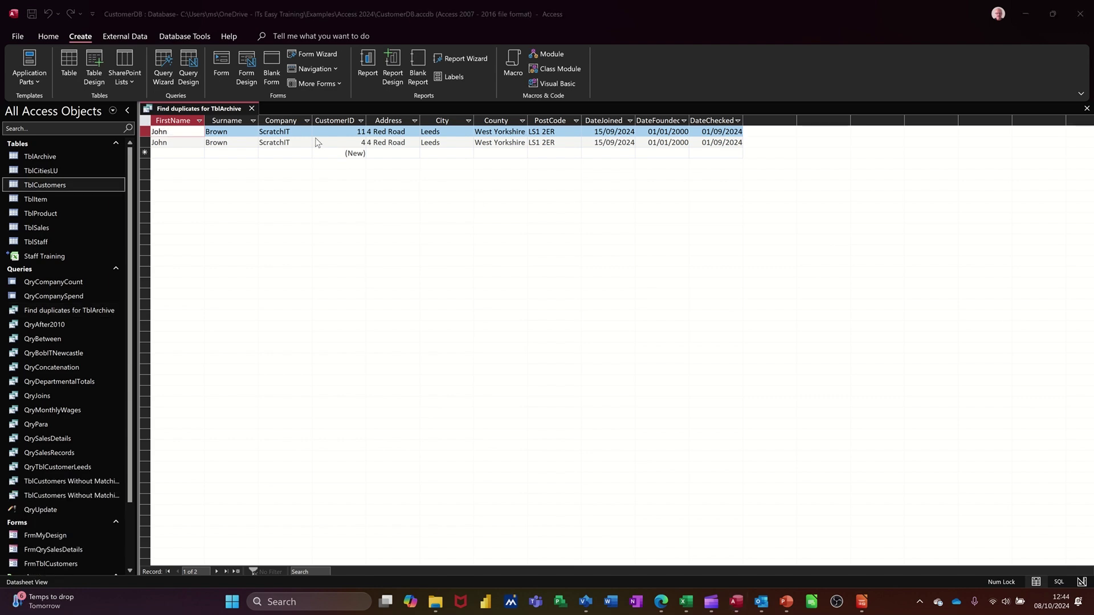
pyautogui.click(251, 109)
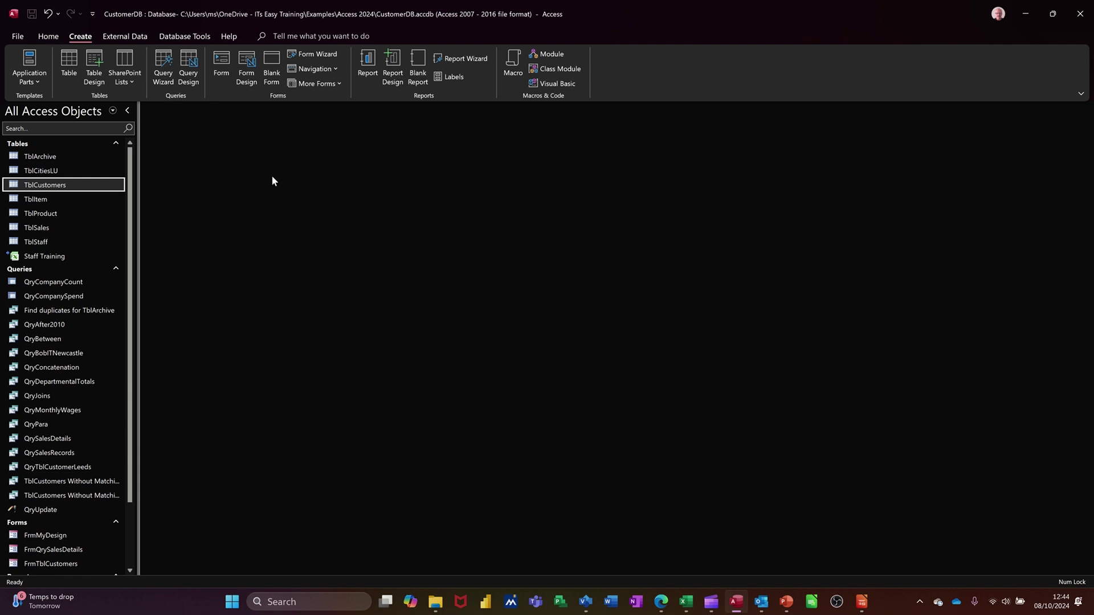
# Start the Find Unmatched Query Wizard with TblCustomers as the table supplying the results and TblArchive as the table with related records.
pyautogui.click(156, 57)
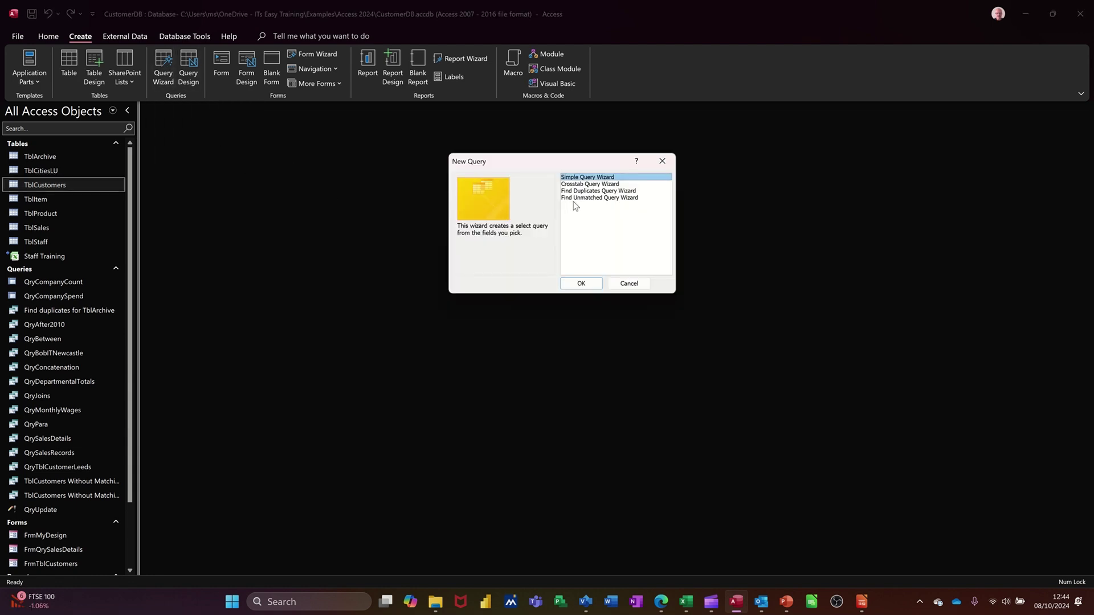
pyautogui.click(574, 200)
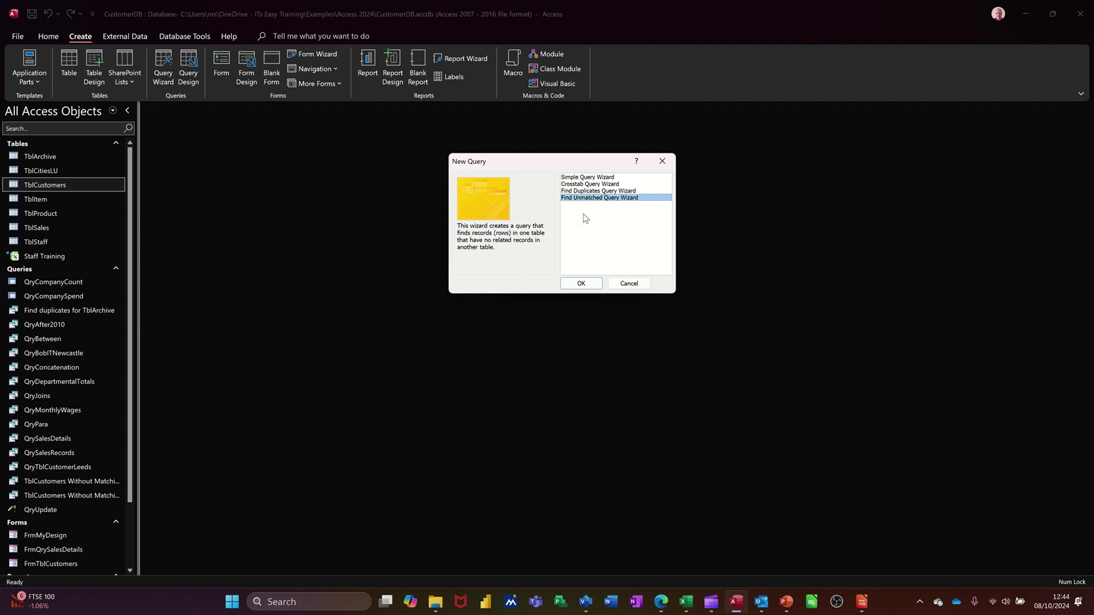
pyautogui.click(578, 285)
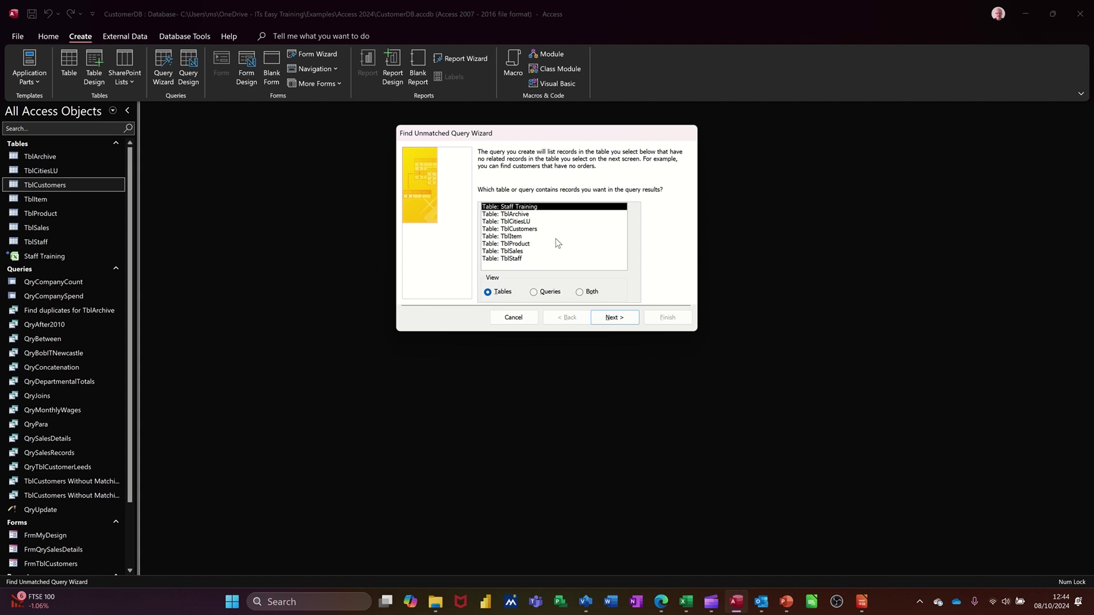
pyautogui.click(536, 229)
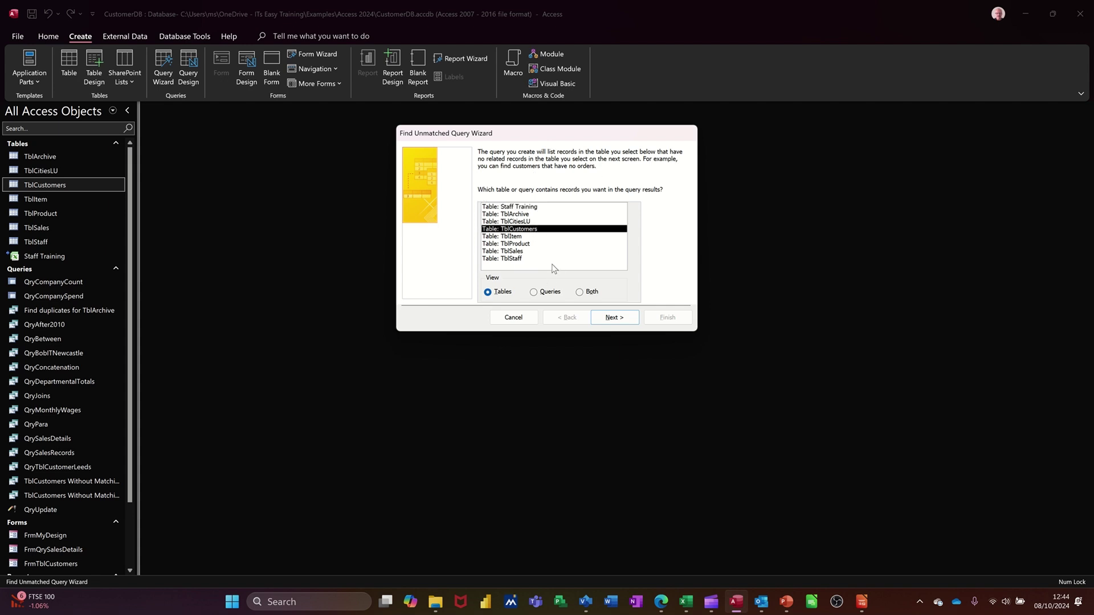
pyautogui.click(609, 318)
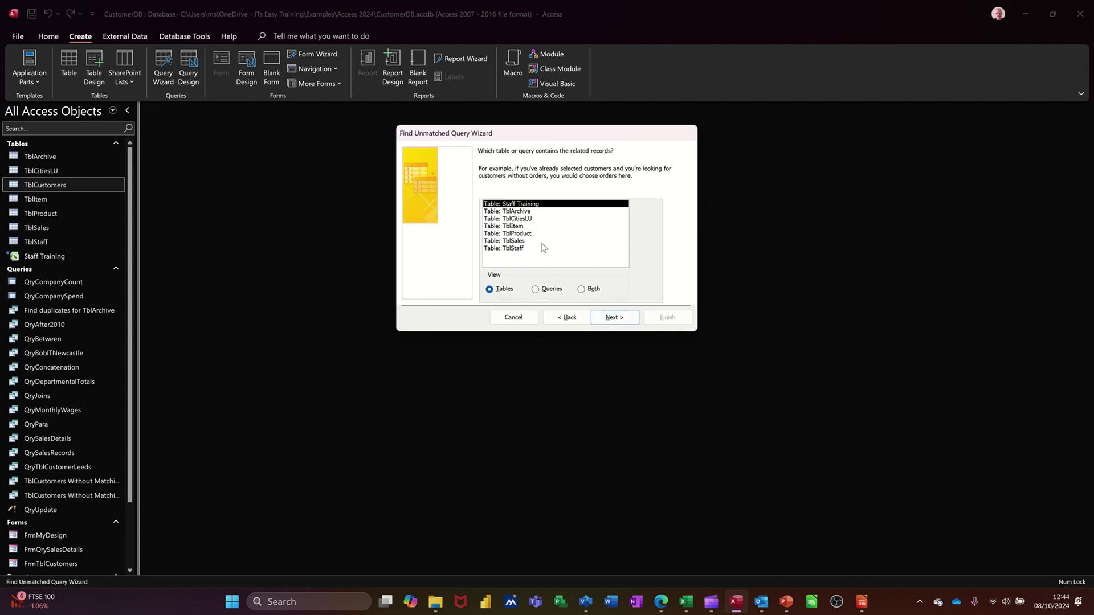
pyautogui.click(529, 220)
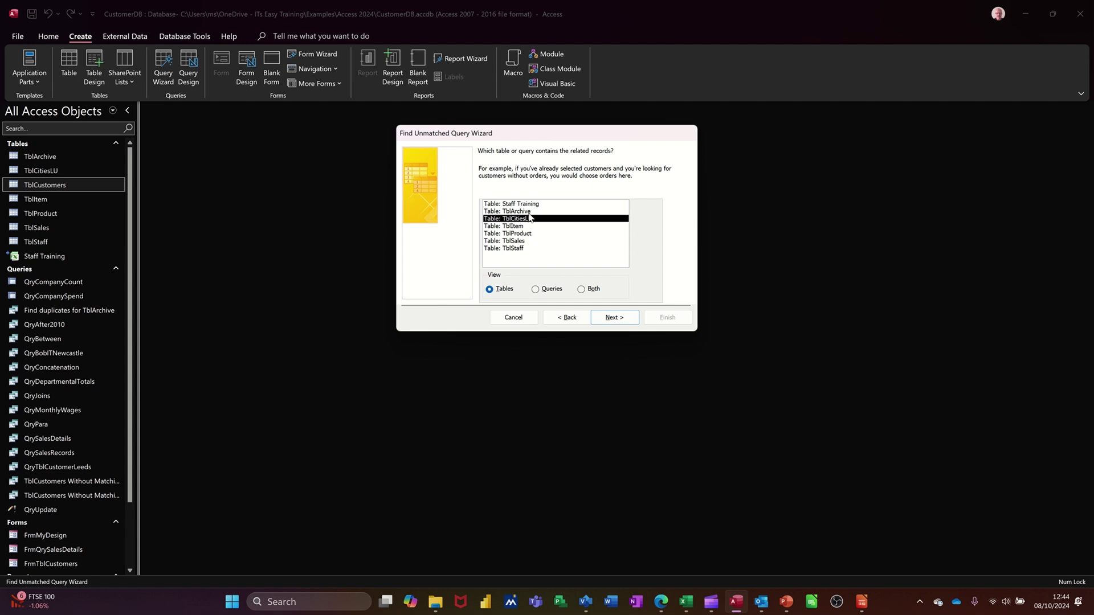
pyautogui.click(529, 211)
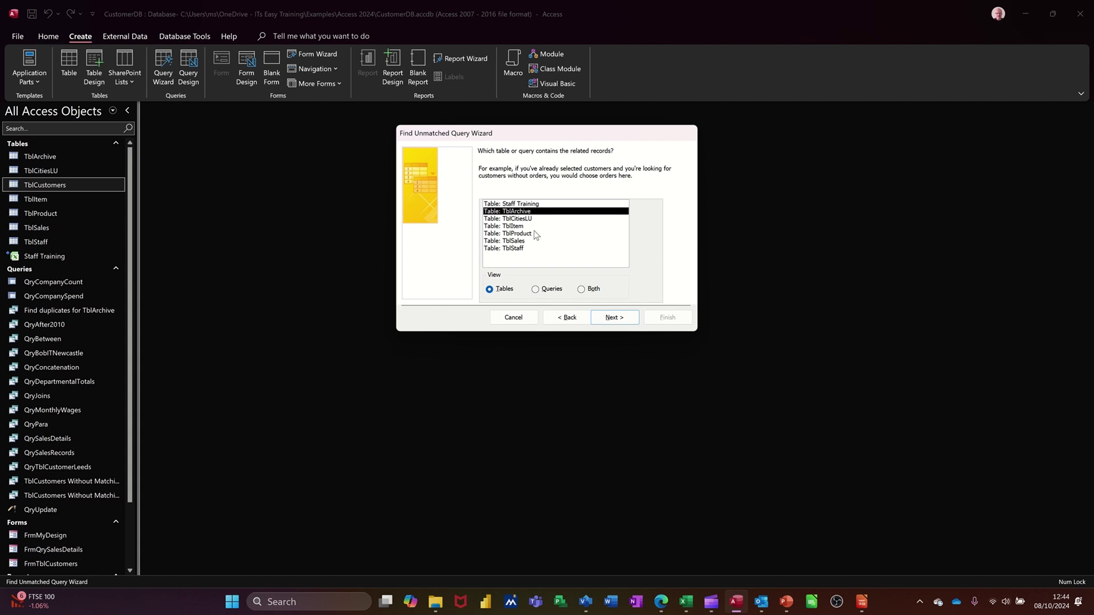
pyautogui.click(611, 319)
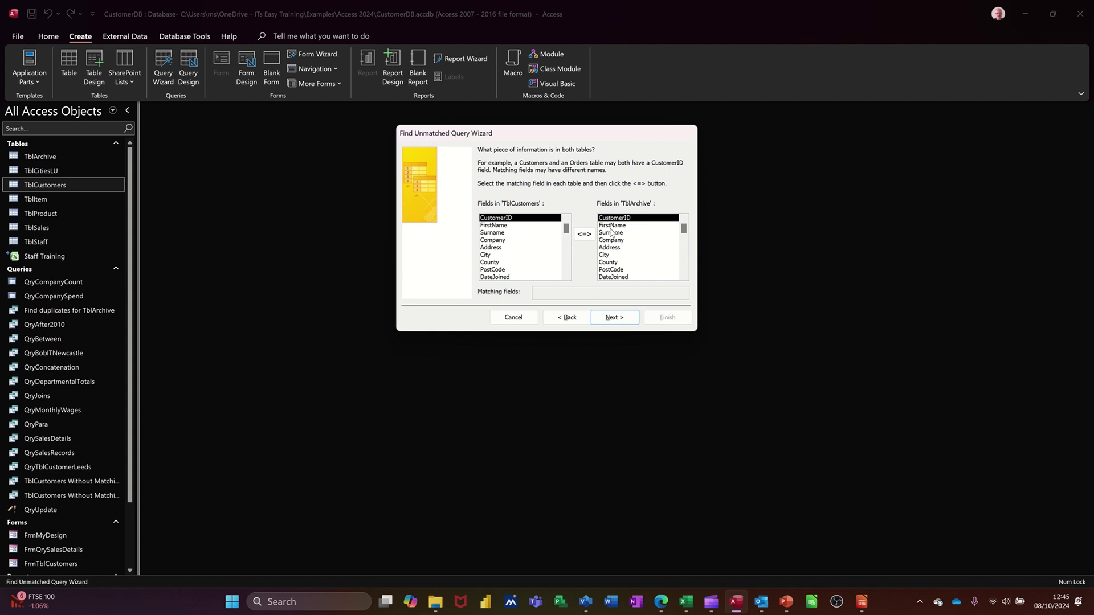
# Match the tables on CustomerID, include all fields, finish as TblCustomers Without Matching TblArchive, overwriting the existing query, and close the results.
pyautogui.click(612, 319)
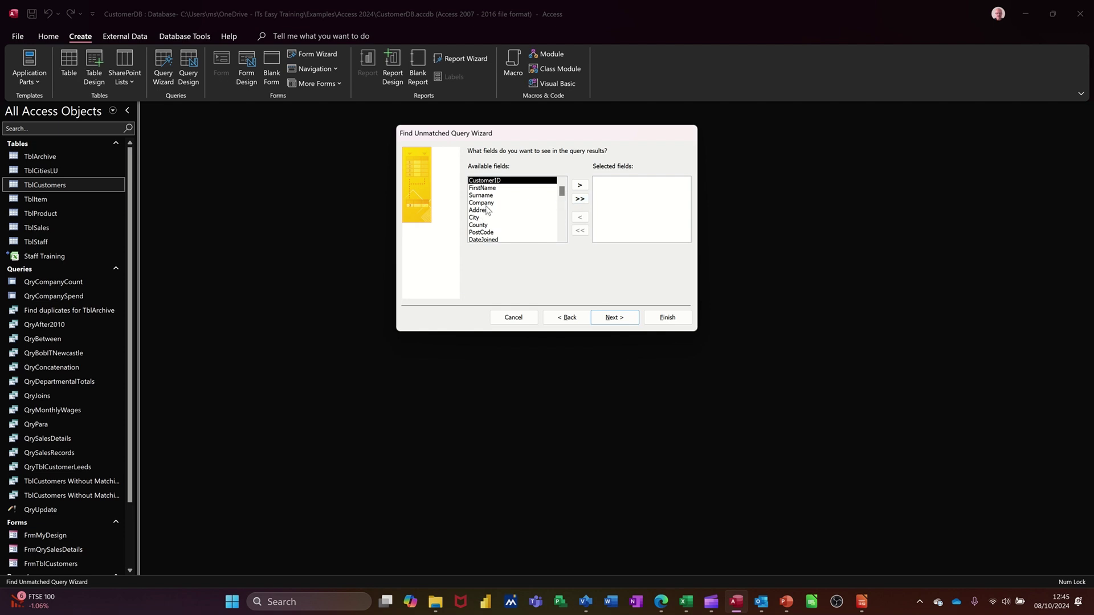
pyautogui.click(579, 200)
pyautogui.click(616, 317)
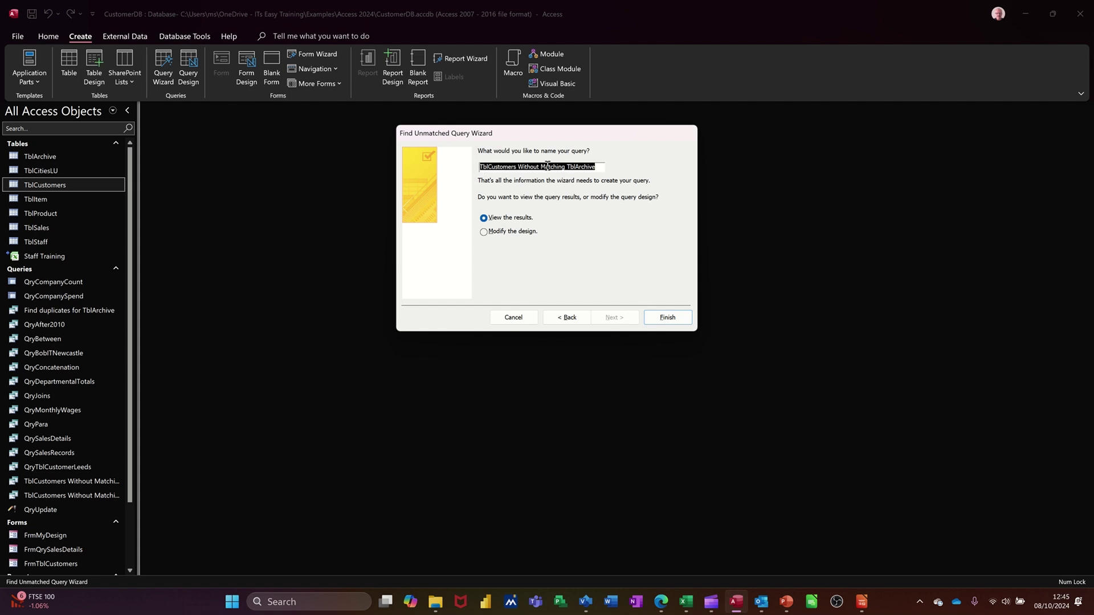
pyautogui.click(664, 321)
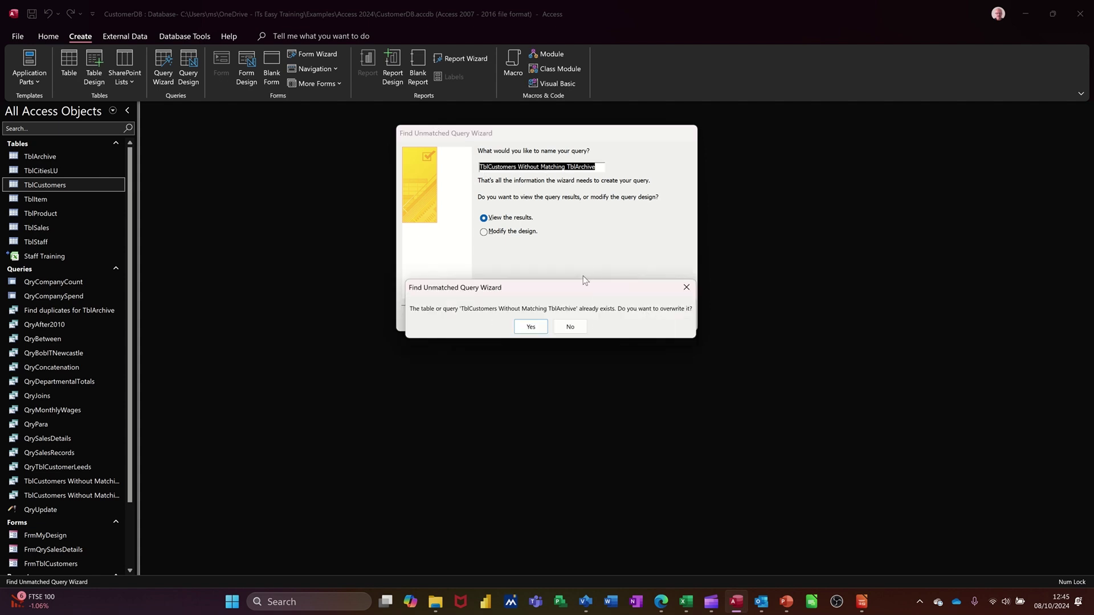
pyautogui.click(525, 326)
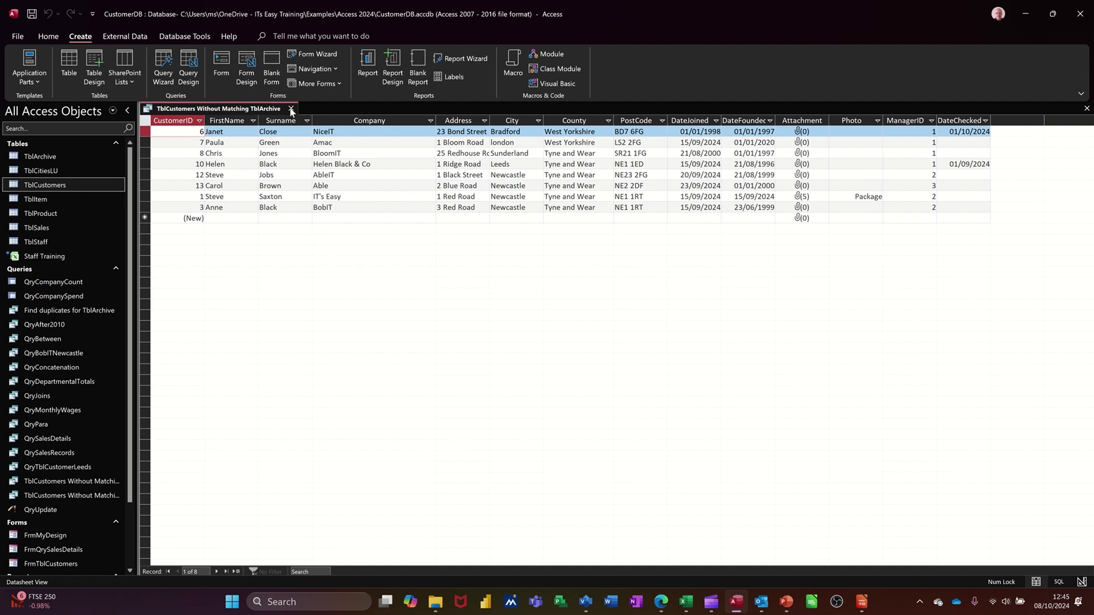
pyautogui.click(291, 108)
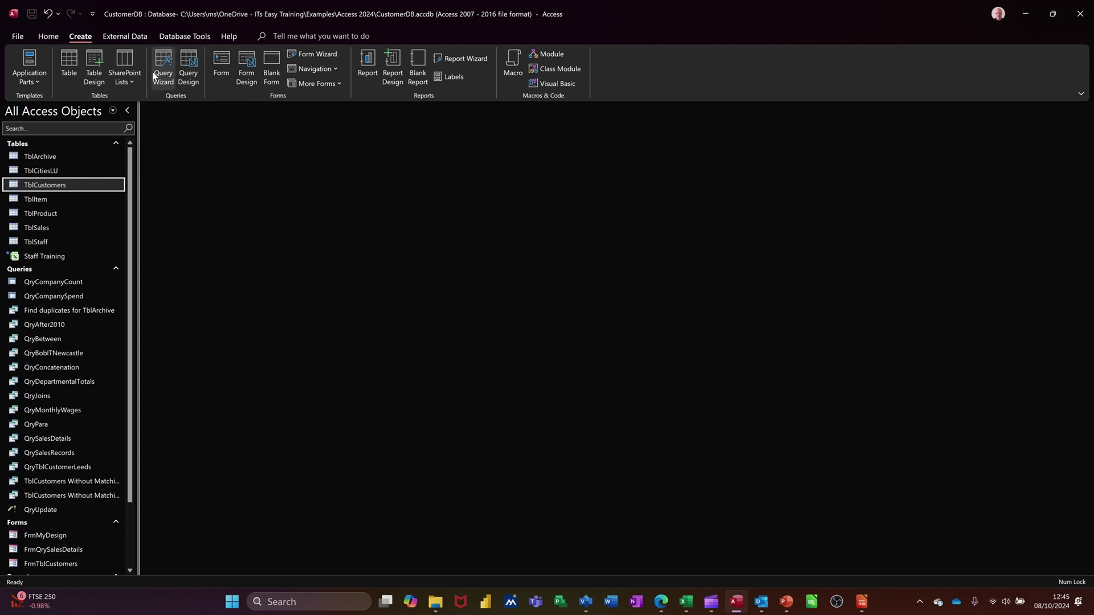
pyautogui.click(186, 65)
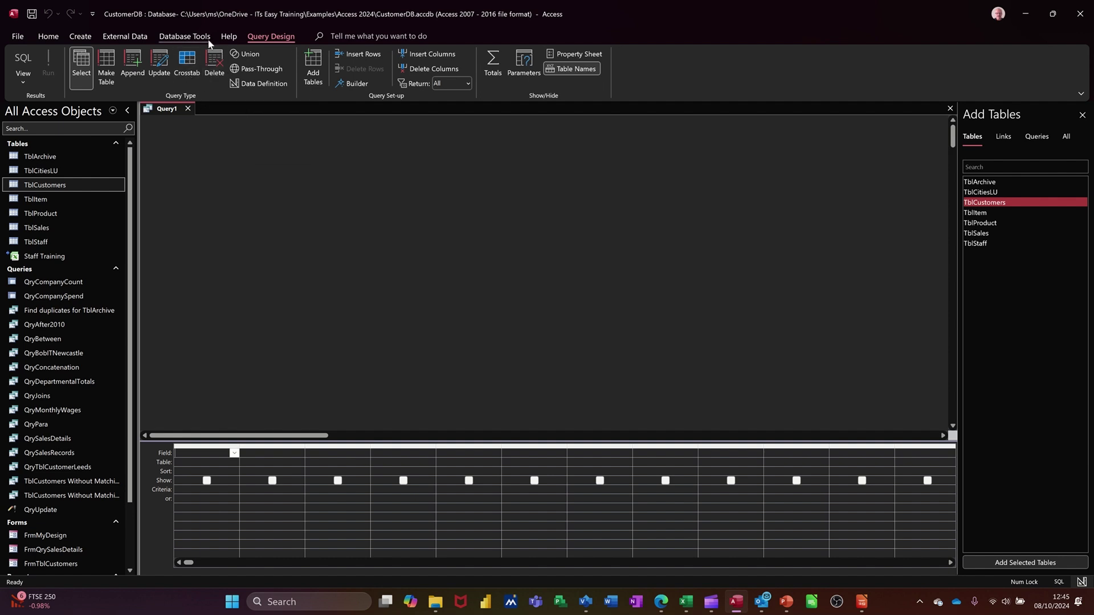
pyautogui.click(80, 37)
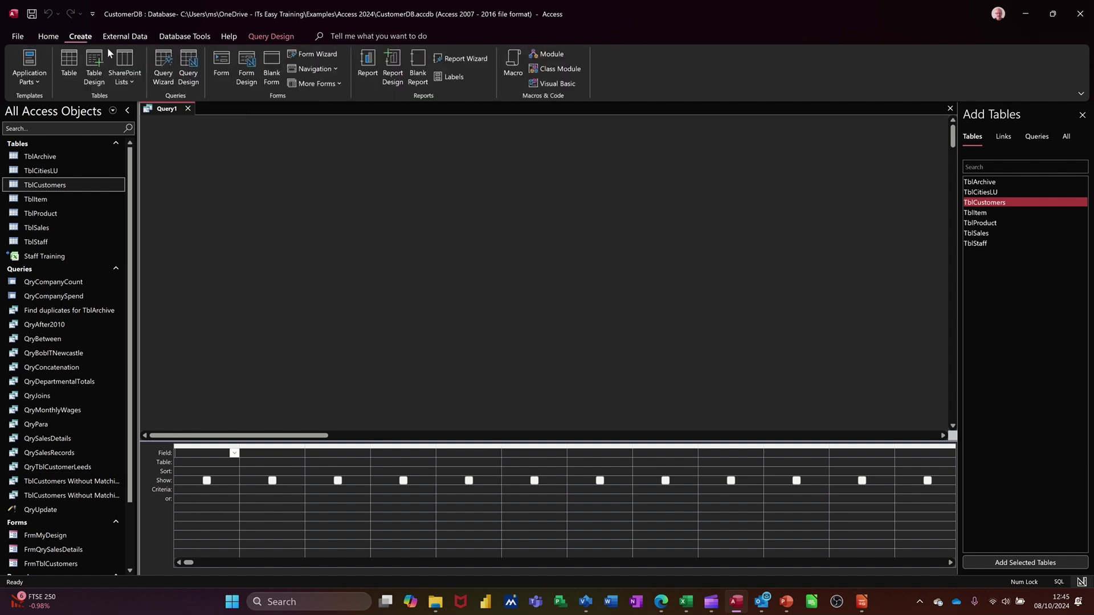
pyautogui.click(163, 63)
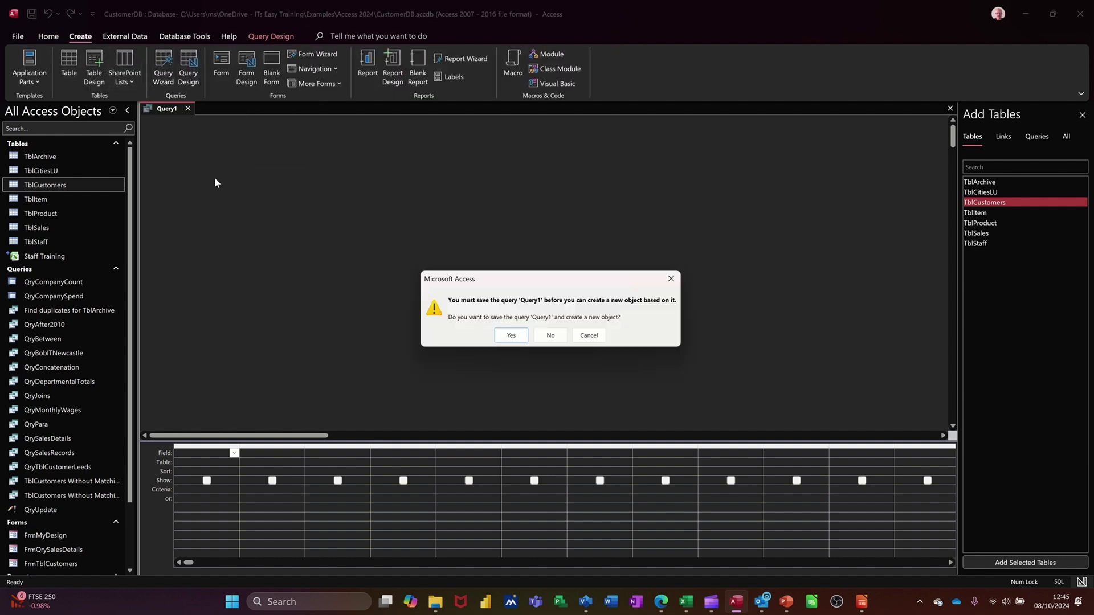
pyautogui.click(588, 336)
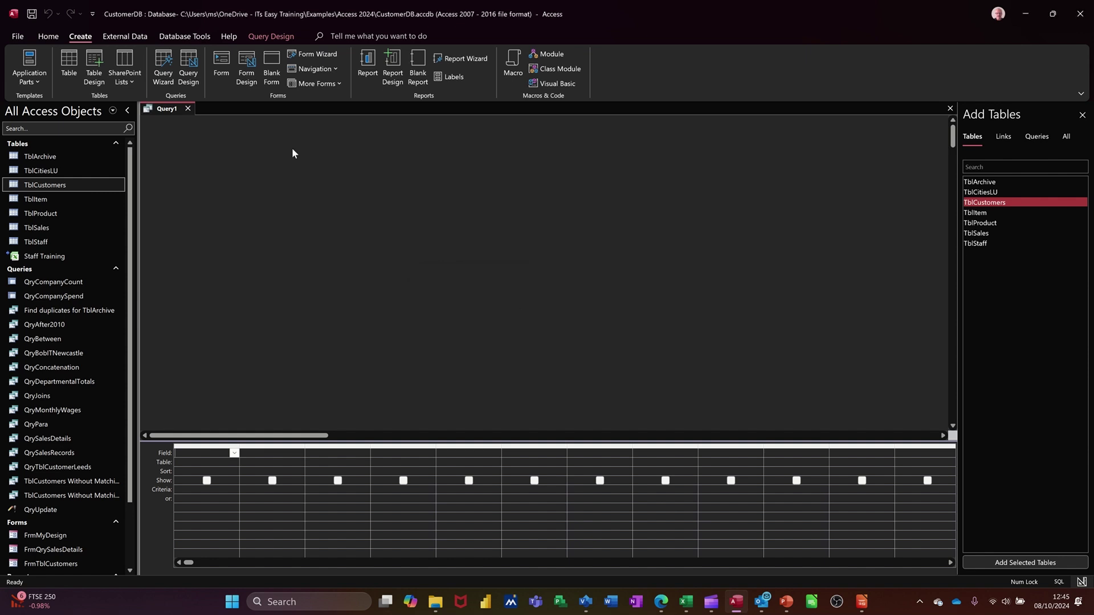
pyautogui.click(188, 108)
# Review the descriptions of the Crosstab, Find Duplicates and Find Unmatched query wizards, and cancel without creating a query.
pyautogui.click(163, 67)
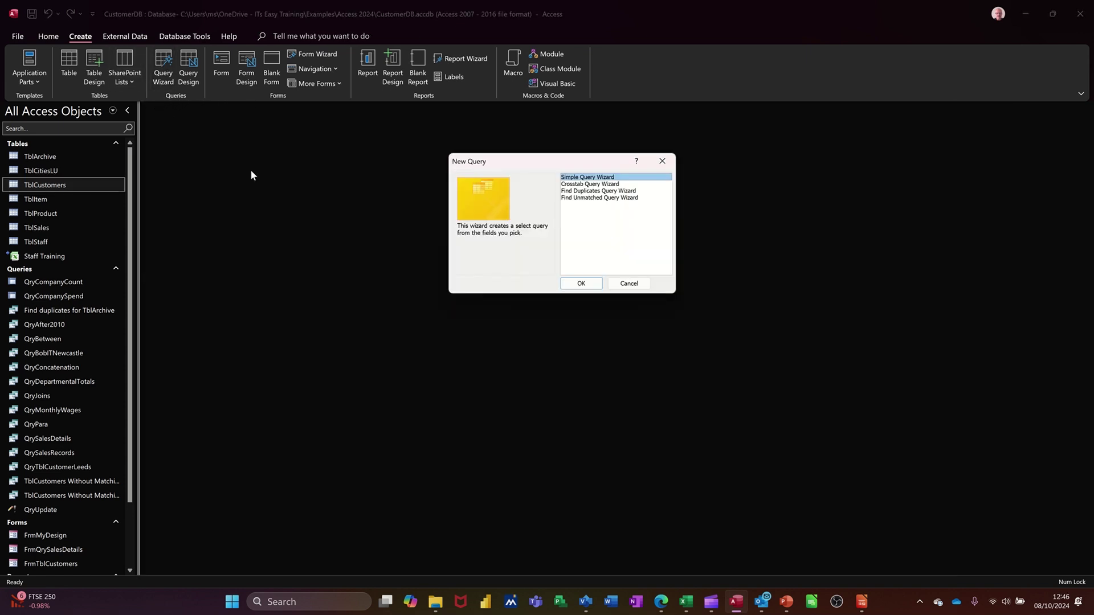
pyautogui.click(581, 184)
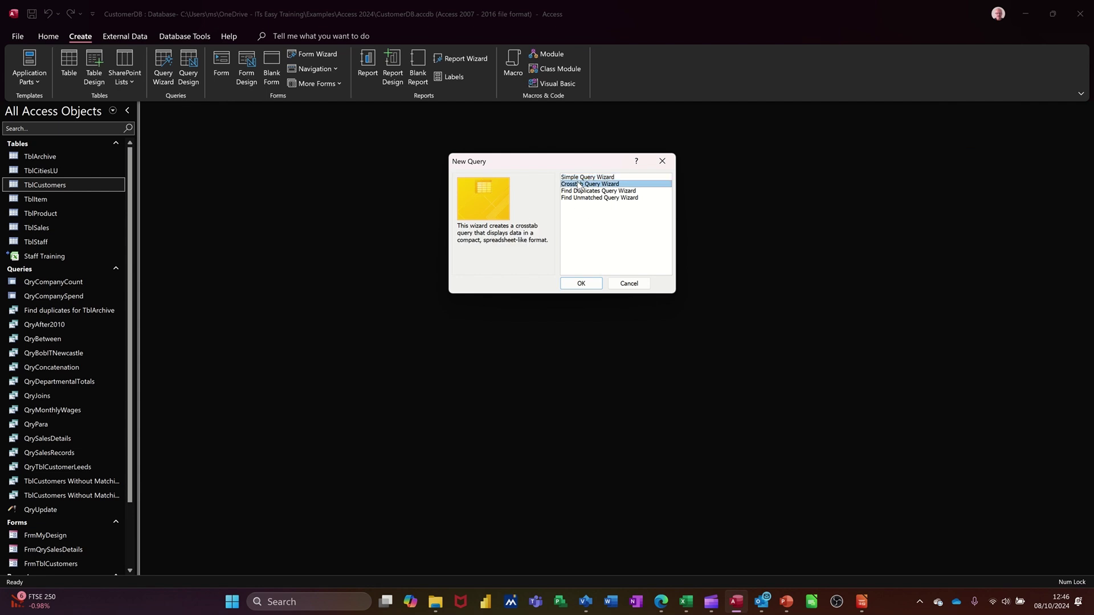
pyautogui.click(578, 191)
pyautogui.click(577, 185)
pyautogui.click(568, 192)
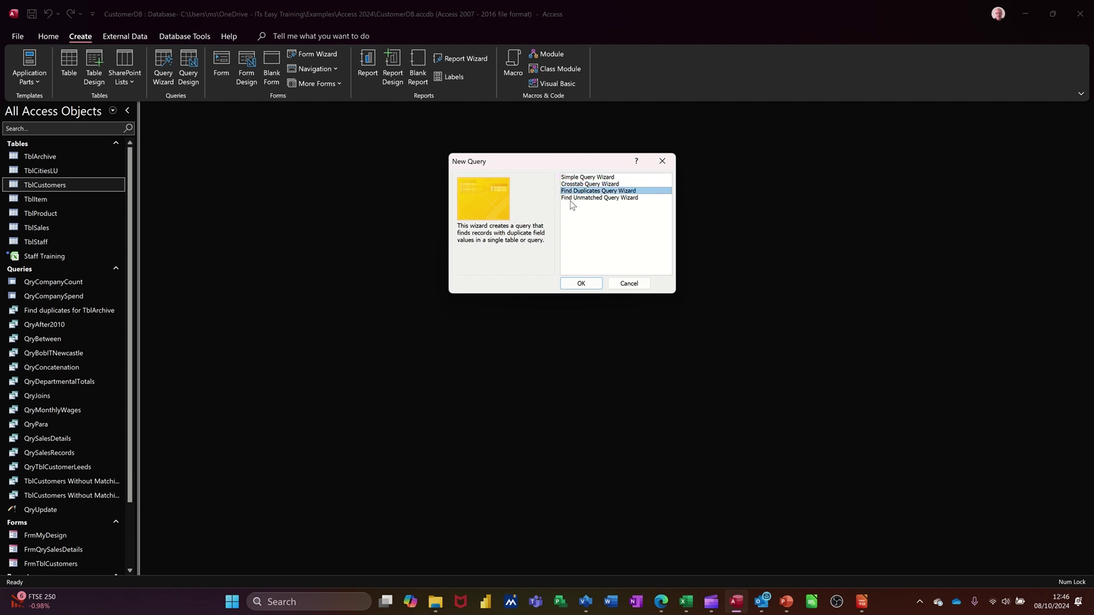
pyautogui.click(572, 199)
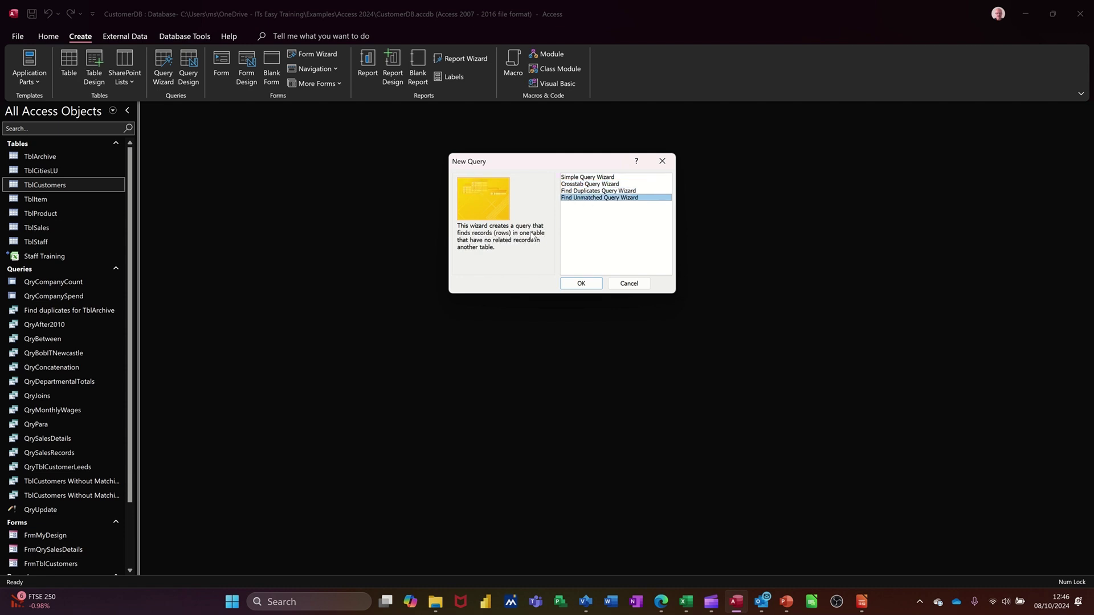
pyautogui.click(623, 287)
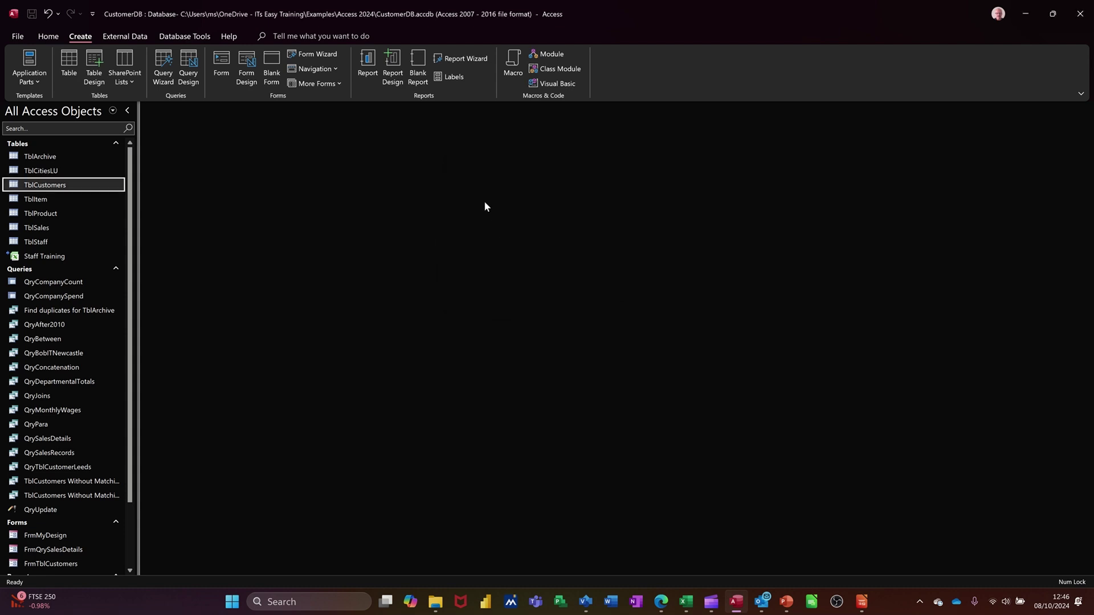